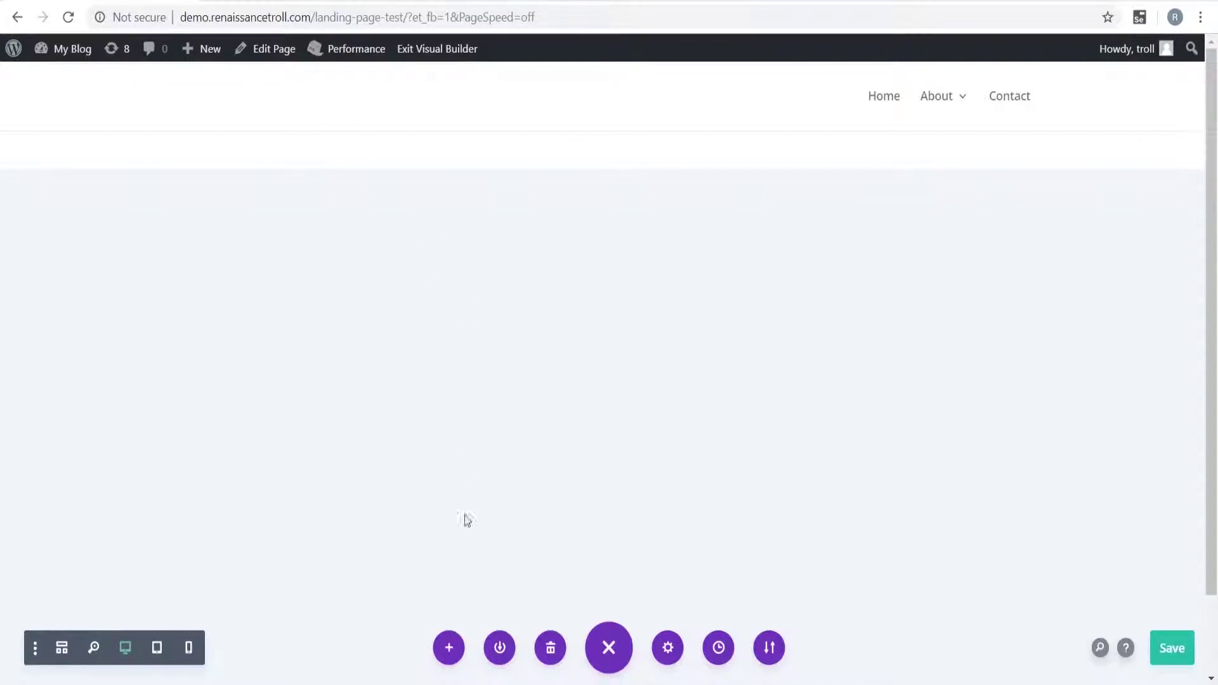
# Step: Search the premade layout library for 'landing page' and open the LMS Landing Page layout
pyautogui.click(447, 650)
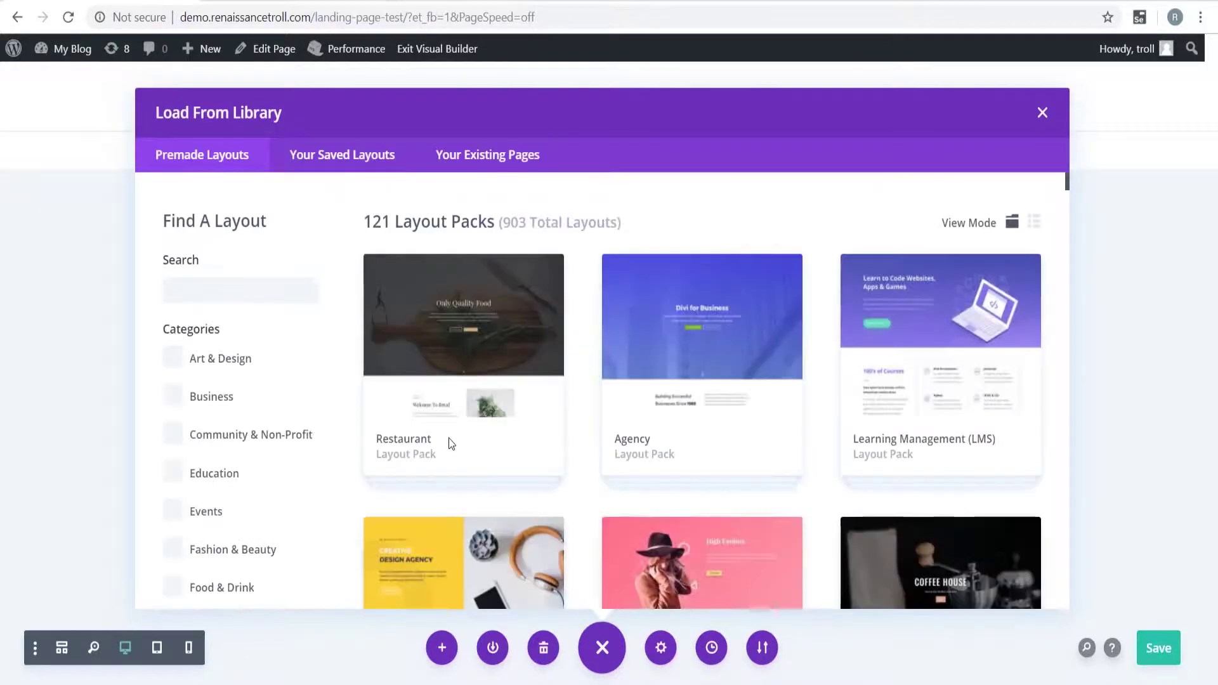
pyautogui.click(197, 293)
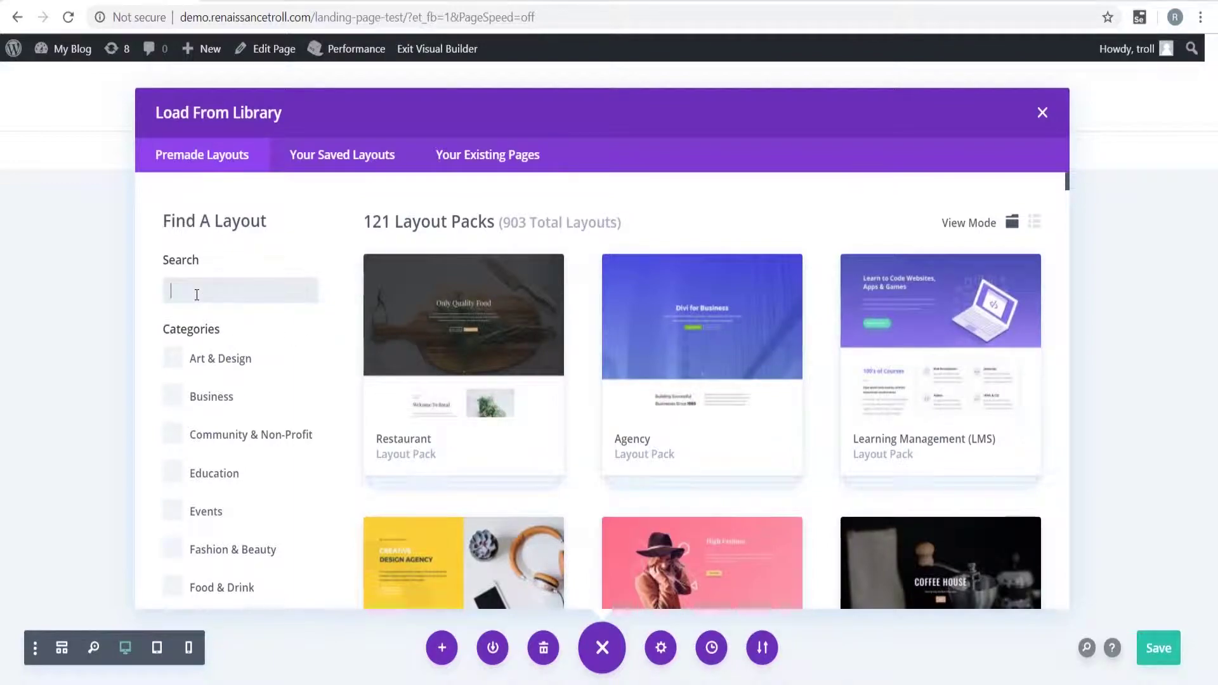
pyautogui.write('landing page')
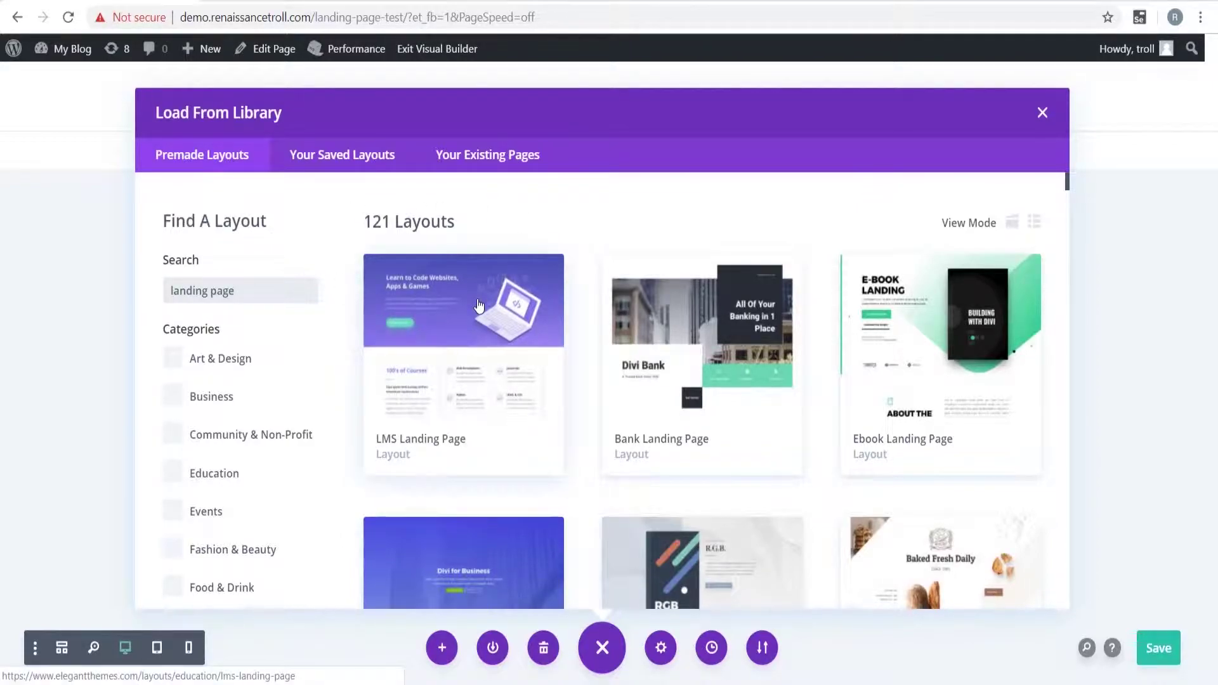
pyautogui.click(429, 303)
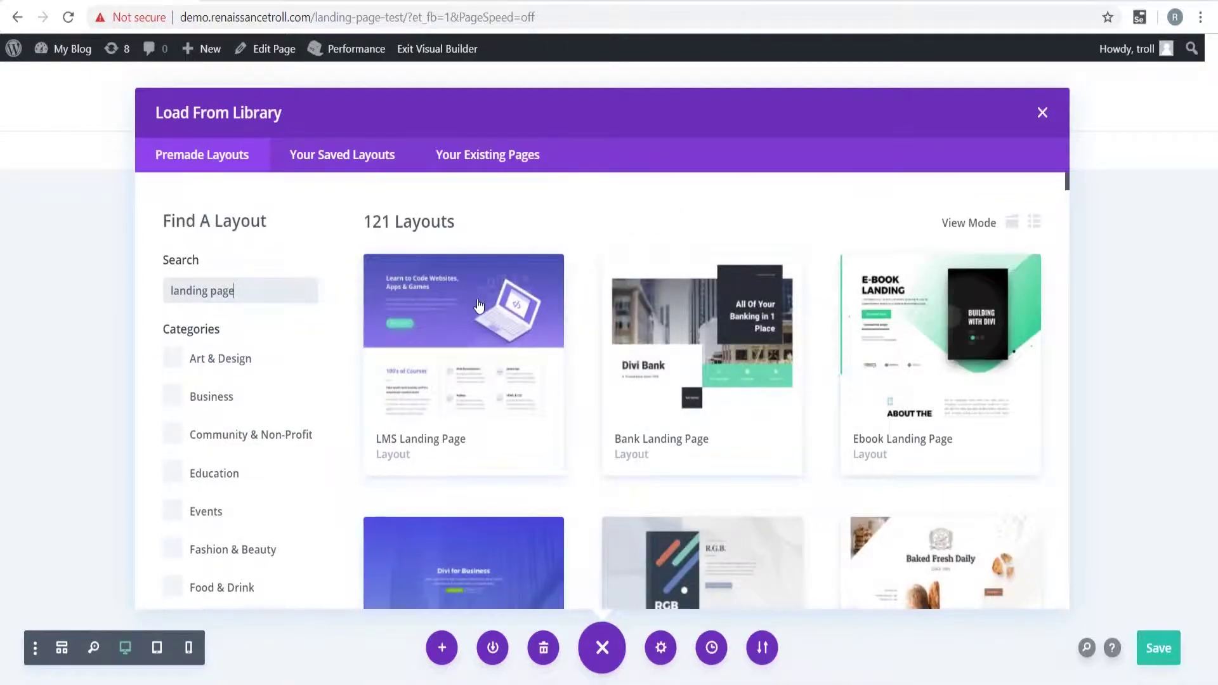
# Step: Import the LMS Landing Page layout into the empty page
pyautogui.click(521, 303)
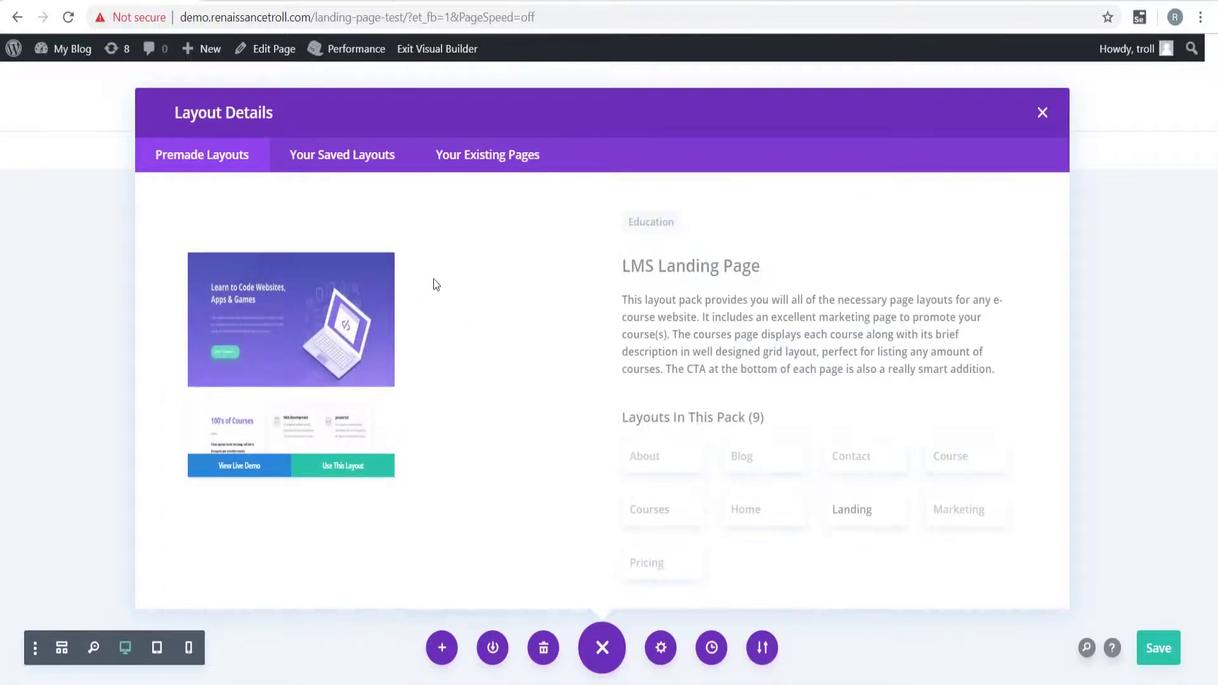
pyautogui.click(553, 520)
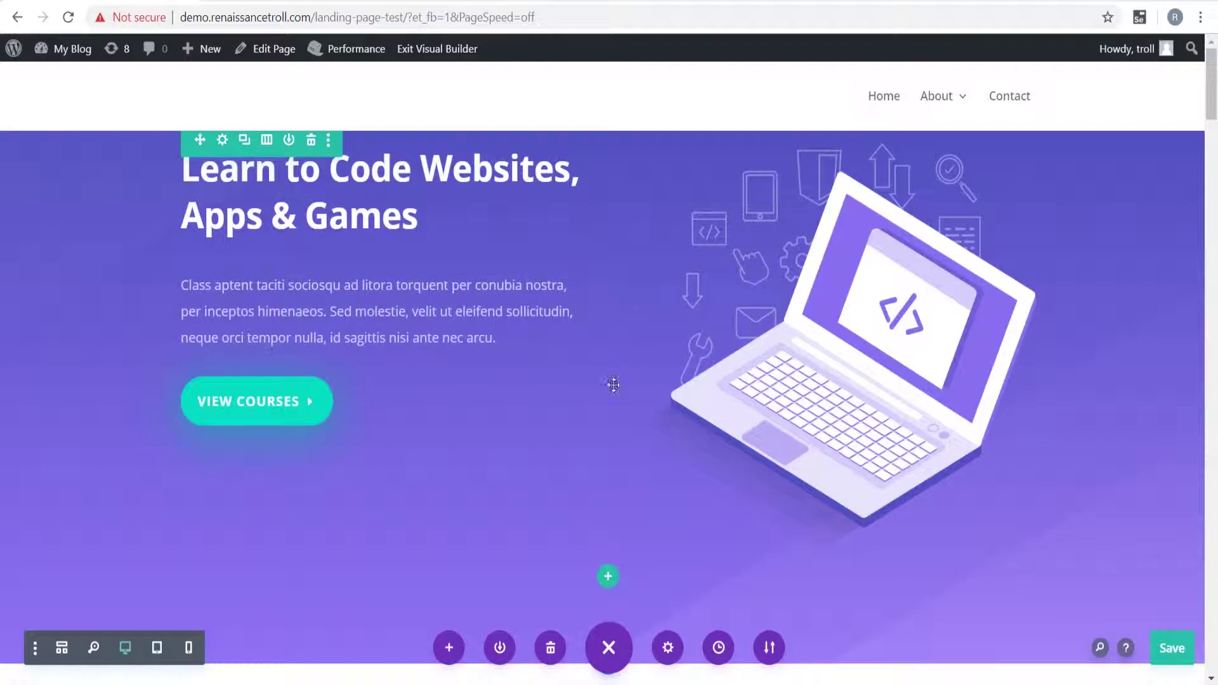
# Step: Turn on Enable Split Testing in the page settings' Split Testing section and save
pyautogui.click(667, 645)
pyautogui.scroll(-2, 209, 294)
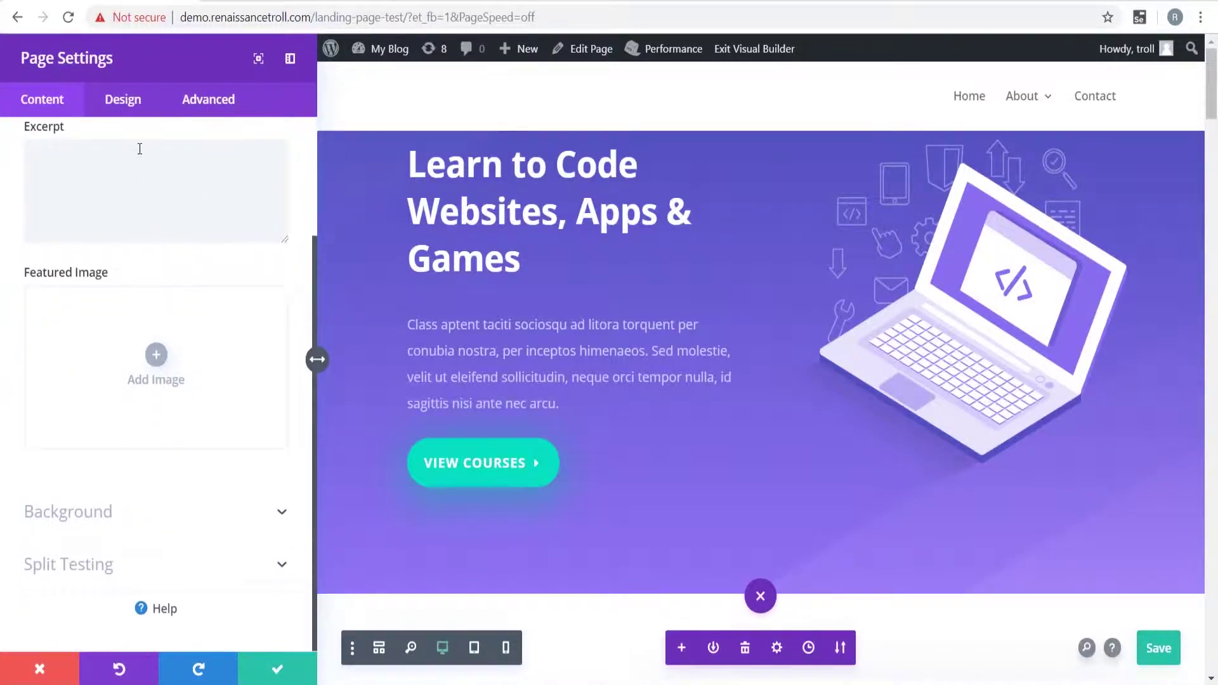
pyautogui.click(64, 558)
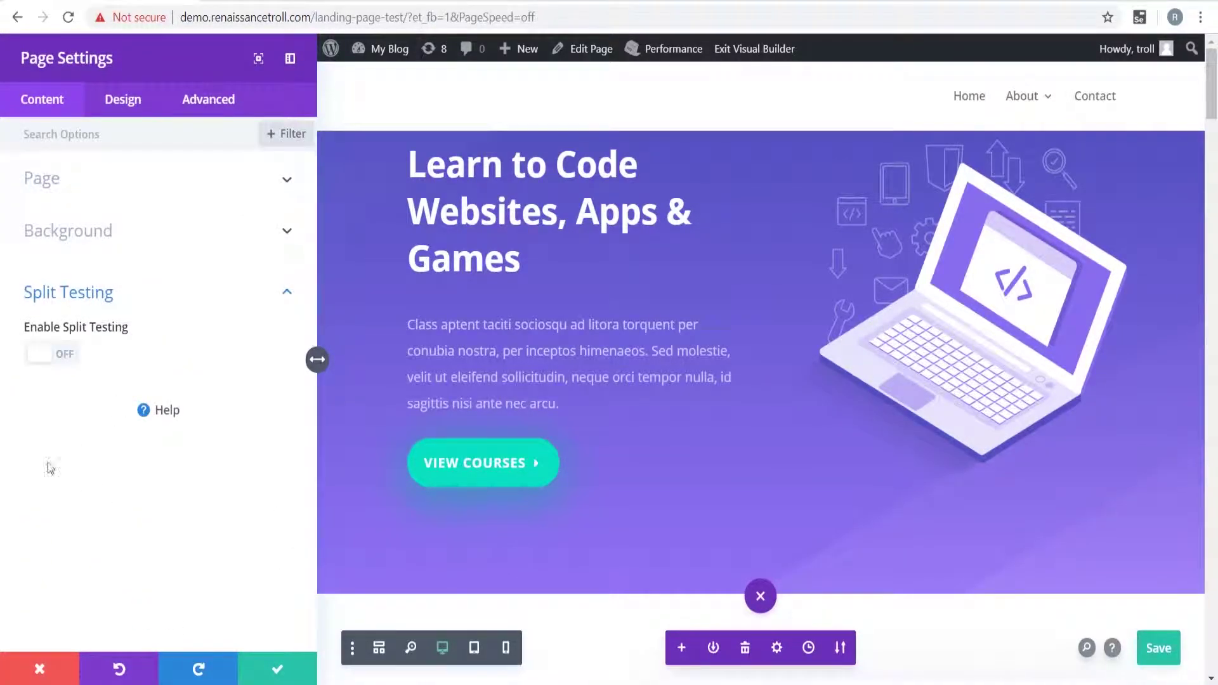
pyautogui.click(53, 356)
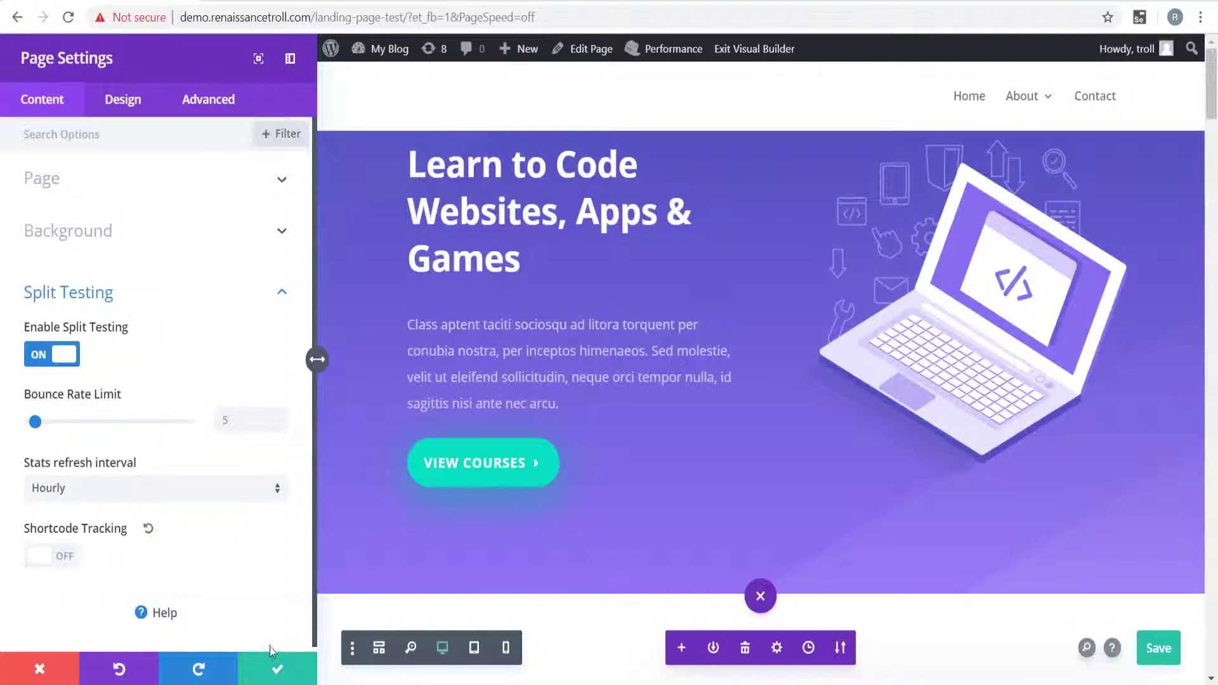
pyautogui.click(273, 670)
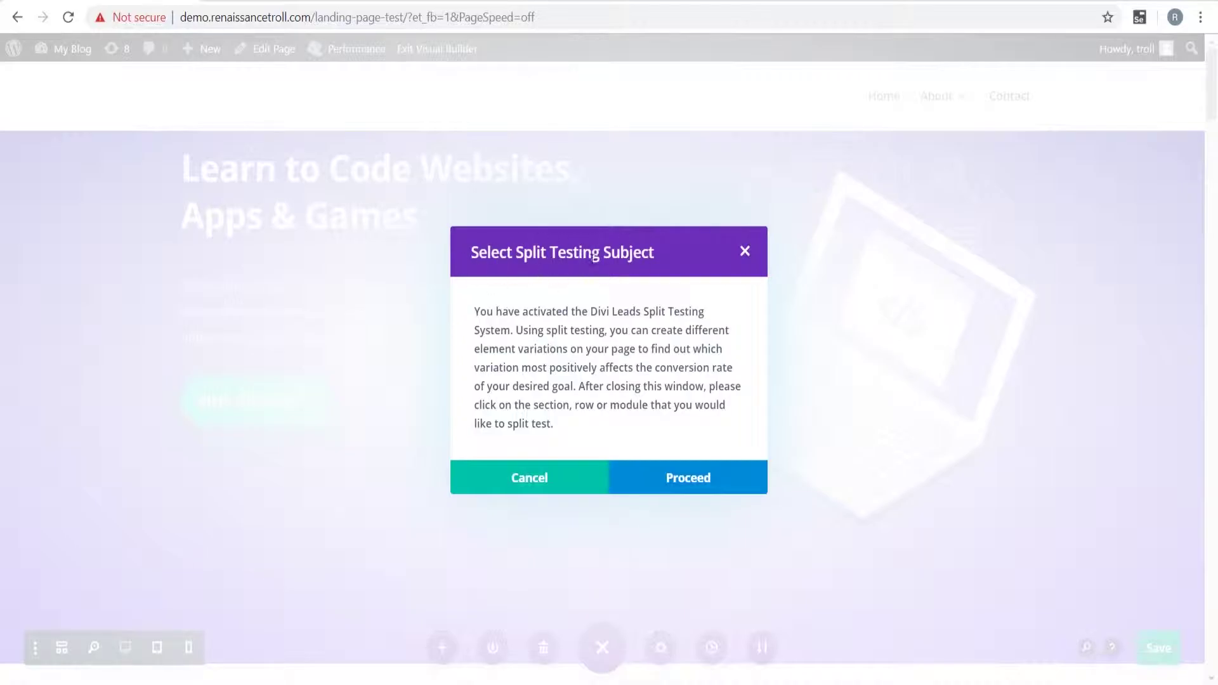
# Step: Proceed past the Select Split Testing Subject prompt to pick the hero heading Text module
pyautogui.click(683, 486)
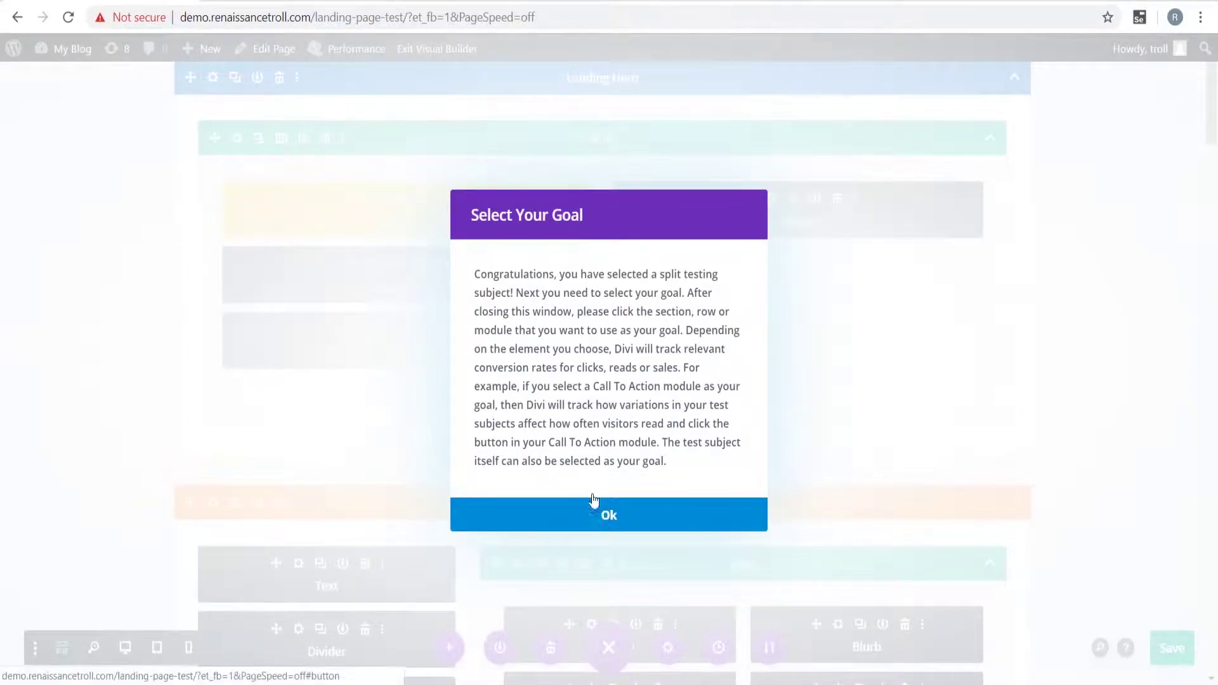
# Step: Set the hero Button as the split test goal and confirm the two heading variations
pyautogui.click(565, 258)
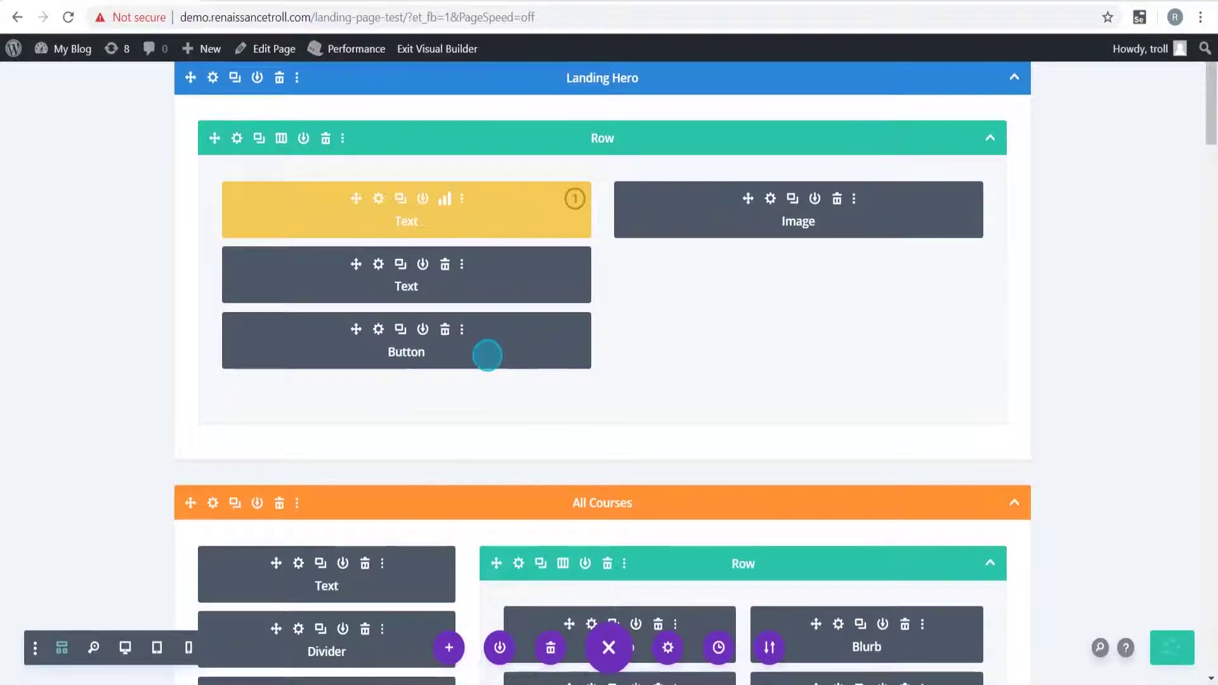
pyautogui.hotkey('ctrl', 's')
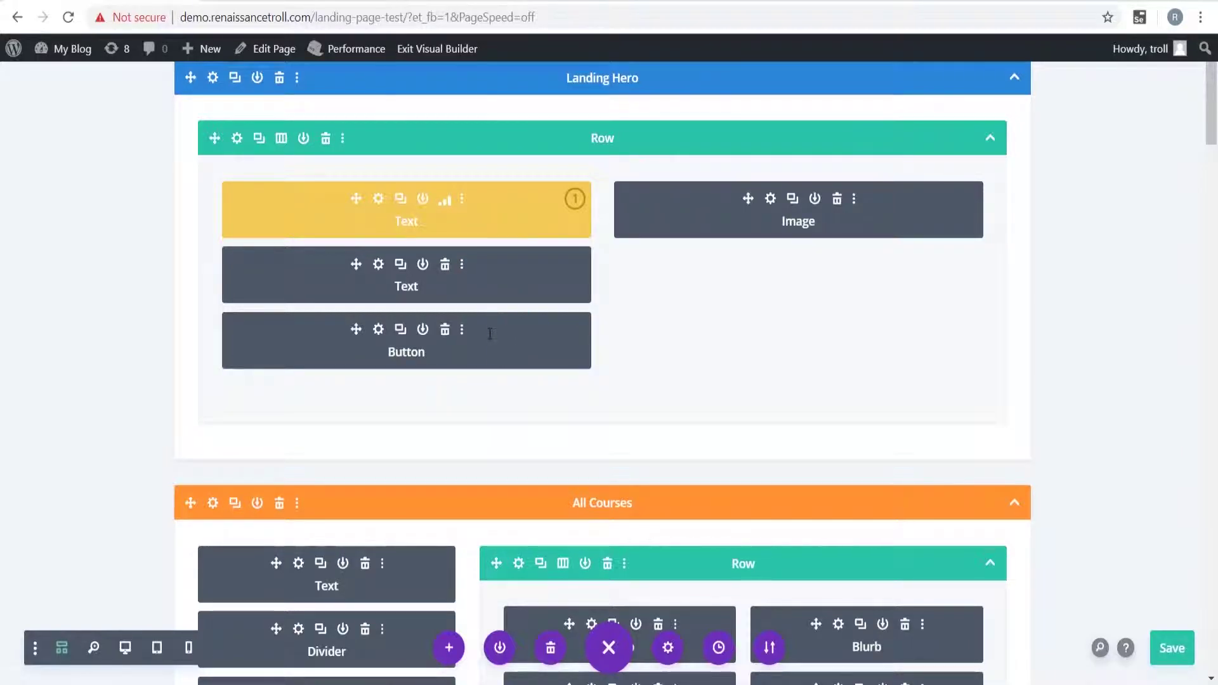
pyautogui.click(490, 334)
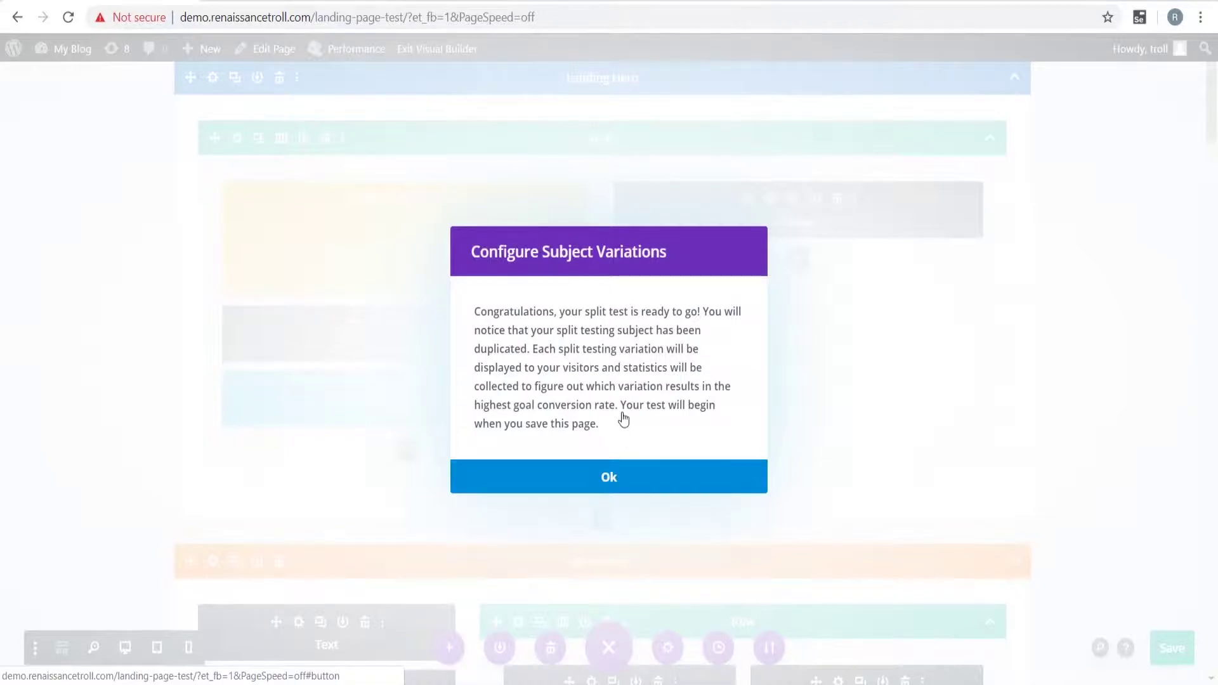
pyautogui.click(618, 481)
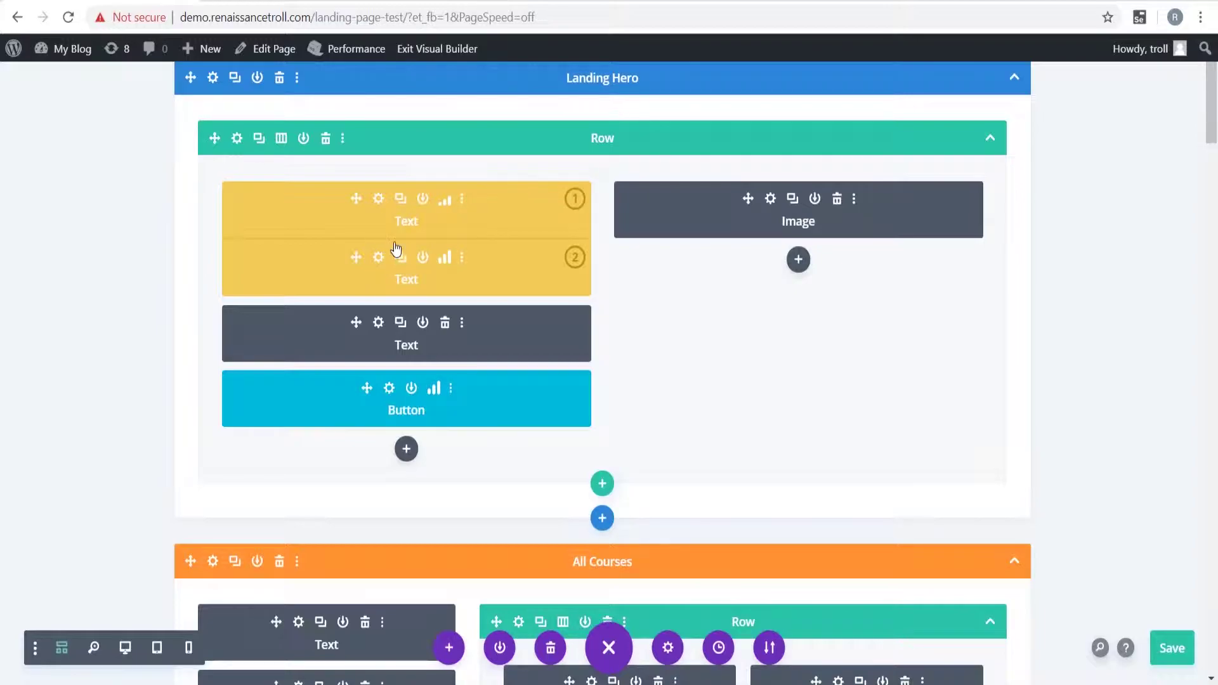
# Step: Delete 'Websites, Apps & Games' from heading variation 2, leaving 'Learn to Code'
pyautogui.click(379, 257)
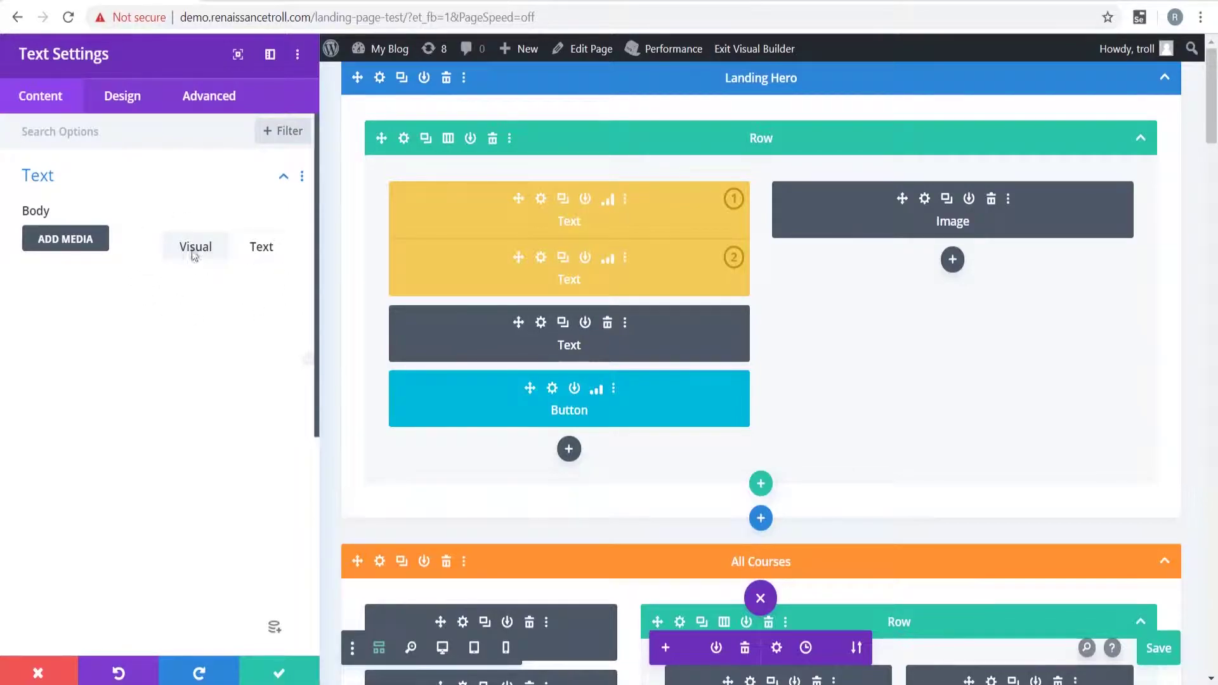
pyautogui.scroll(-2, 159, 285)
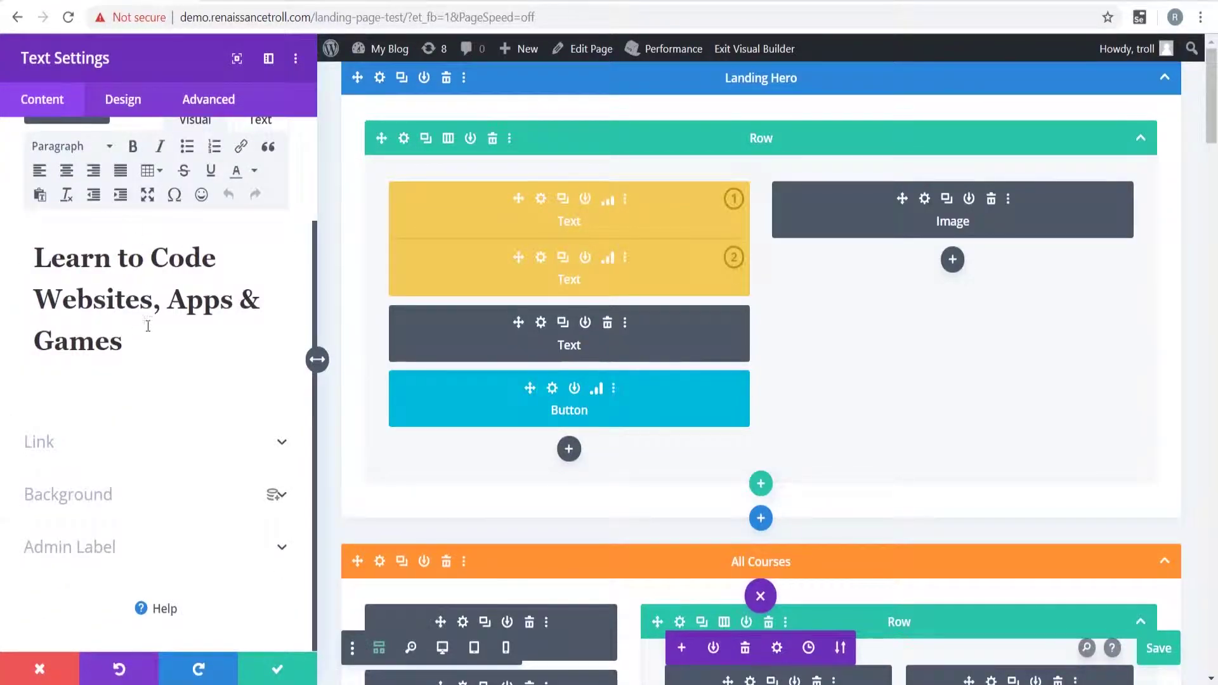
pyautogui.click(134, 351)
pyautogui.moveTo(134, 340); pyautogui.dragTo(47, 285)
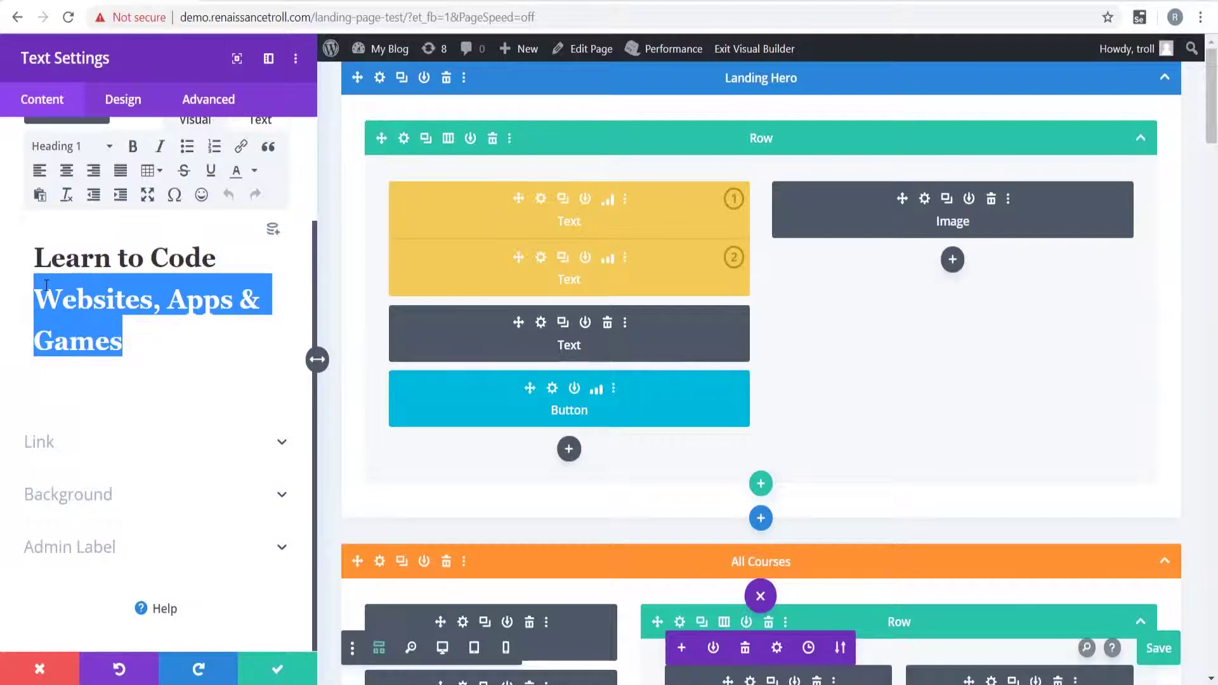
pyautogui.press('BackSpace')
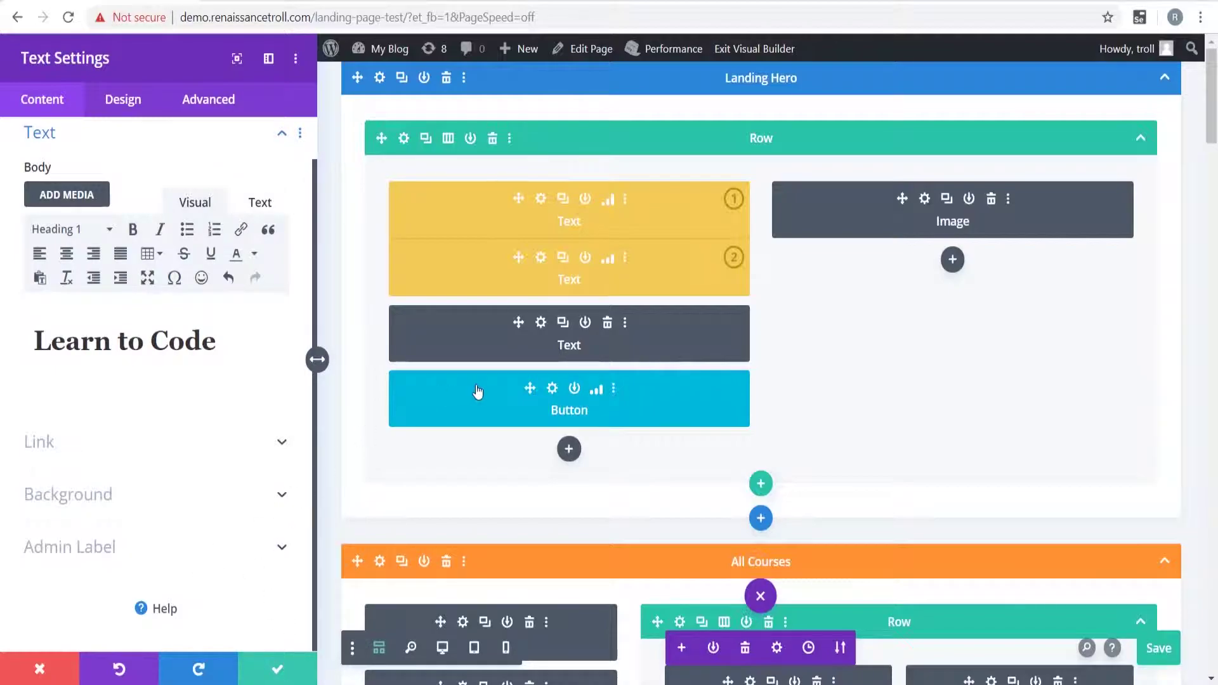
pyautogui.press('Escape')
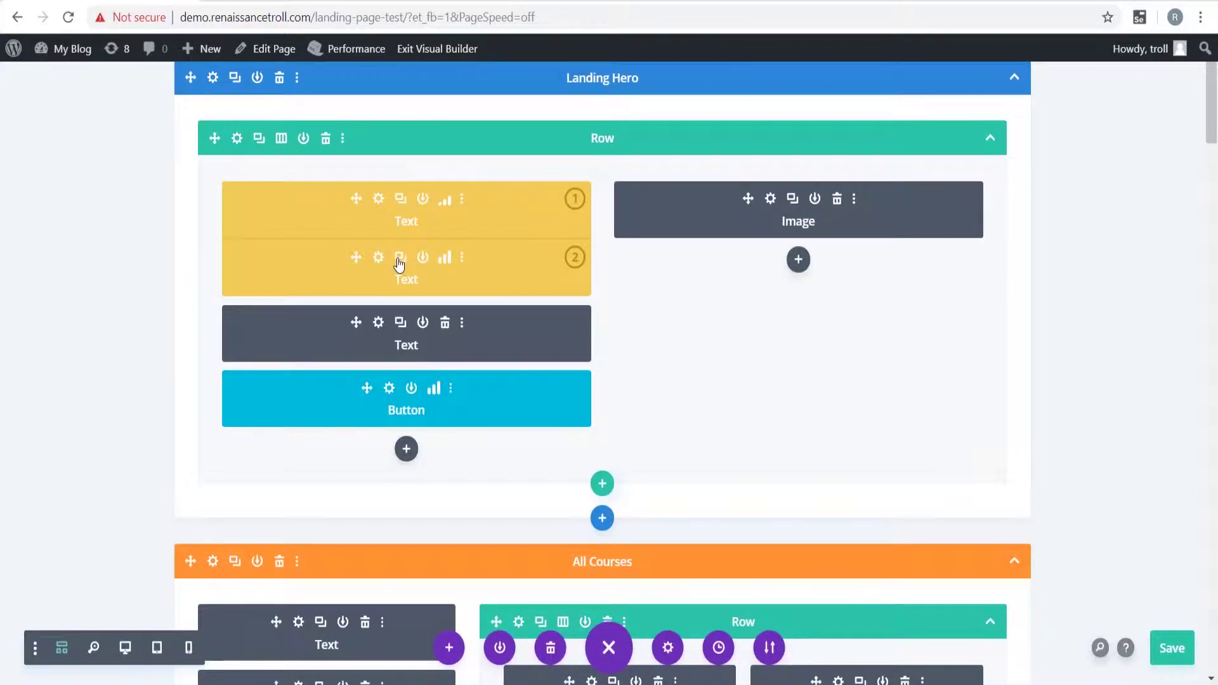
# Step: Duplicate variation 2 and delete the copy to keep two variations, then open Chrome's menu
pyautogui.click(399, 262)
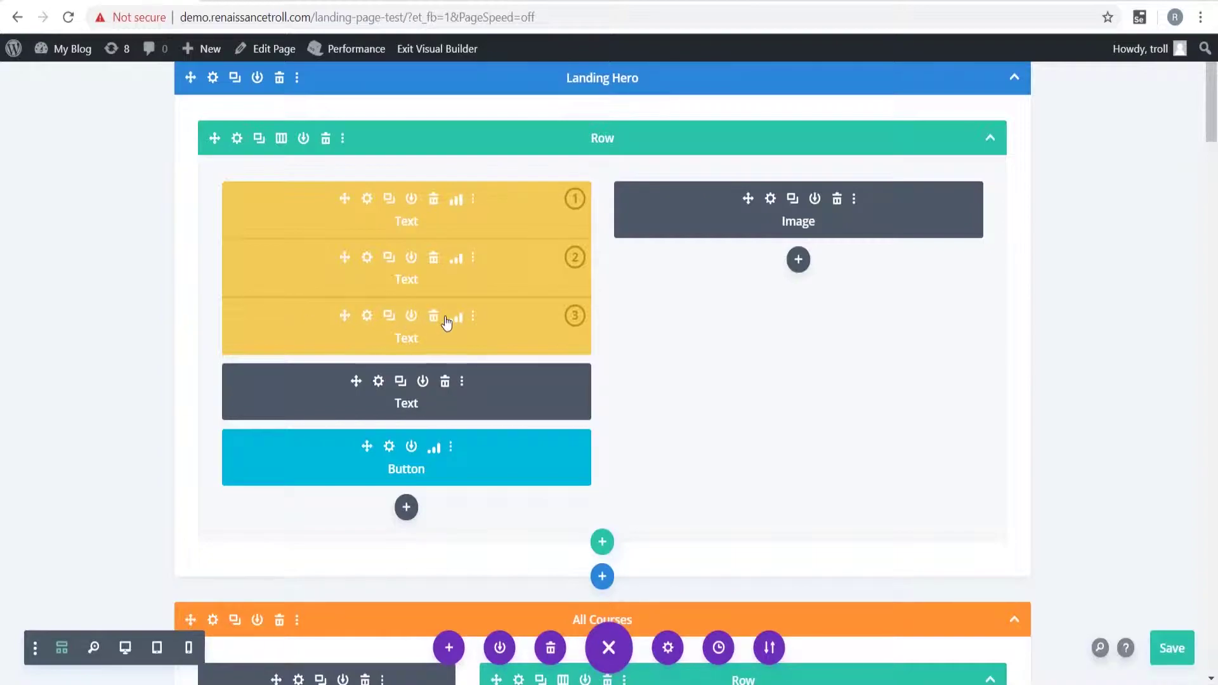
pyautogui.click(434, 317)
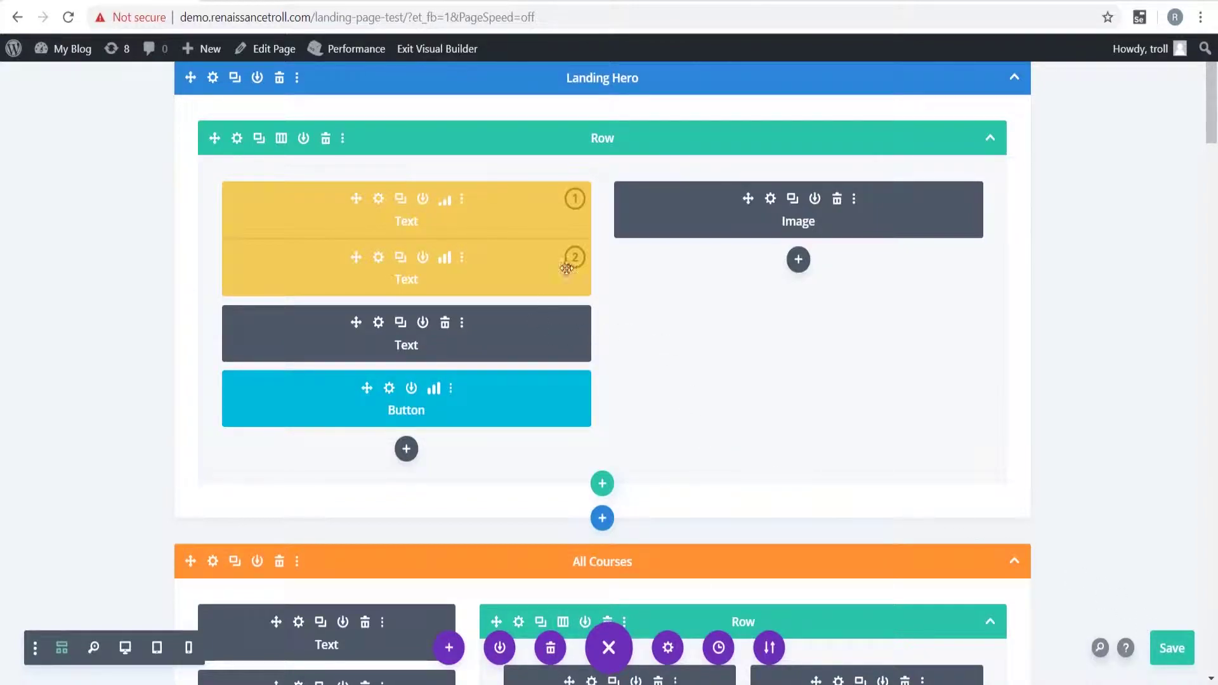
pyautogui.click(1202, 19)
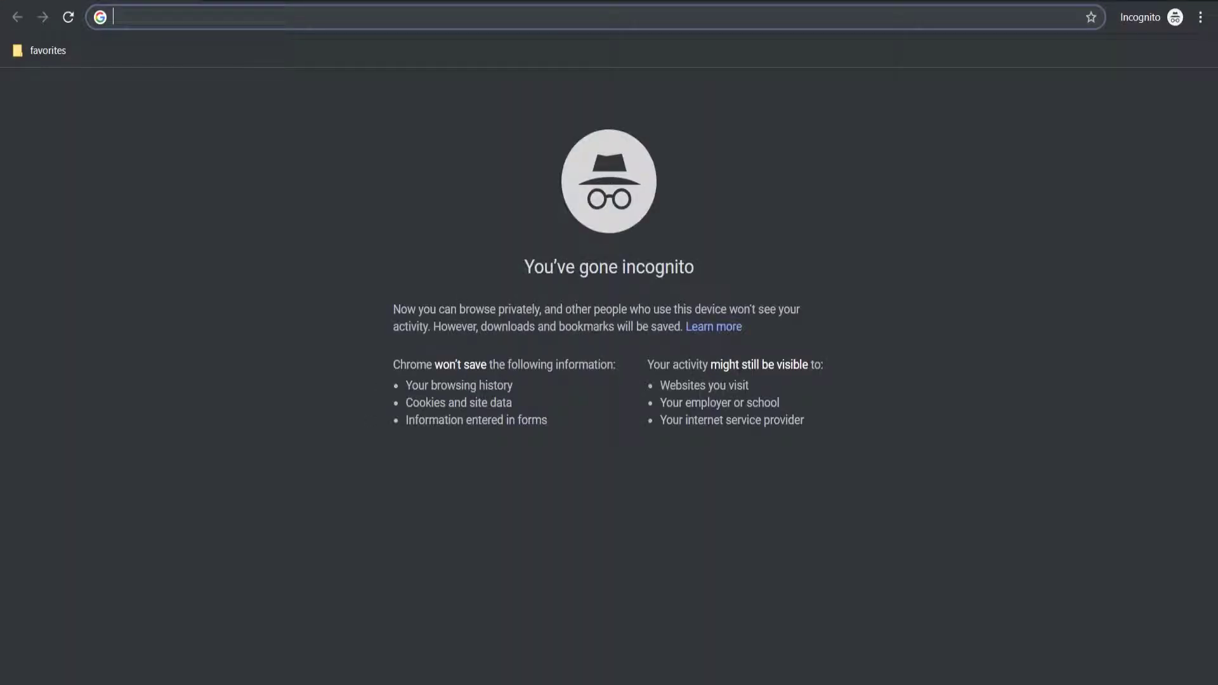
# Step: Copy the page address and load the live landing-page-test page in the incognito window
pyautogui.click(878, 649)
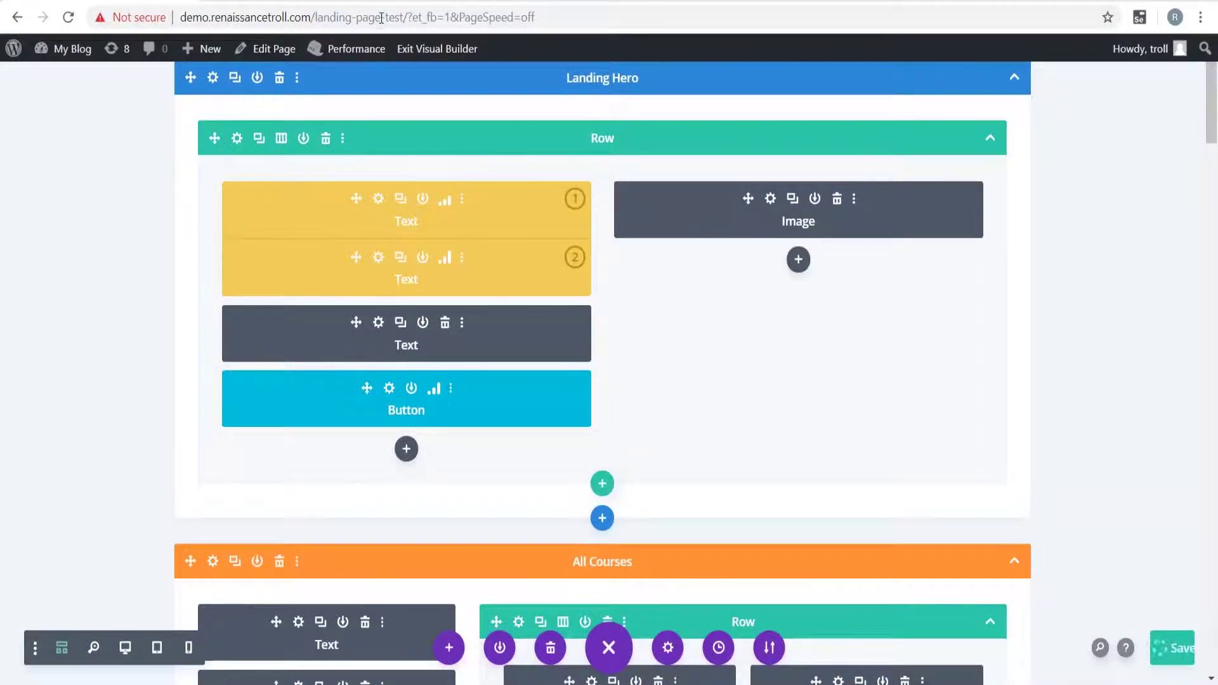
pyautogui.moveTo(406, 18); pyautogui.dragTo(176, 21)
pyautogui.hotkey('ctrl', 'c')
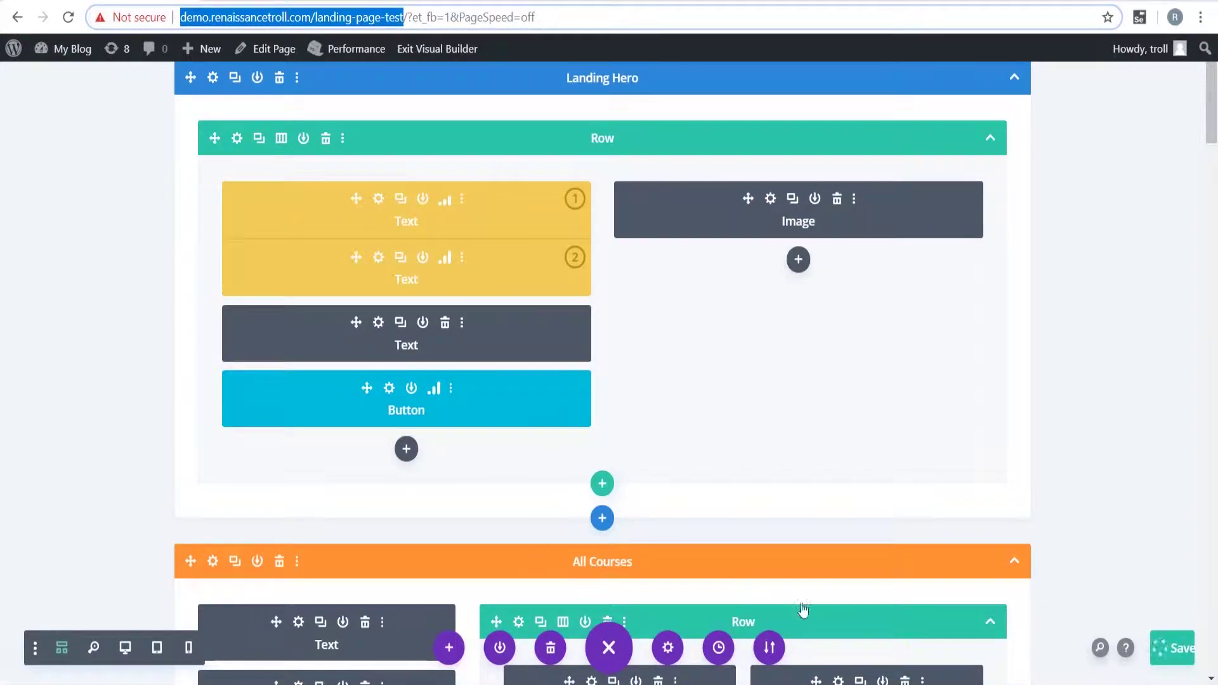
pyautogui.moveTo(935, 659)
pyautogui.click(946, 628)
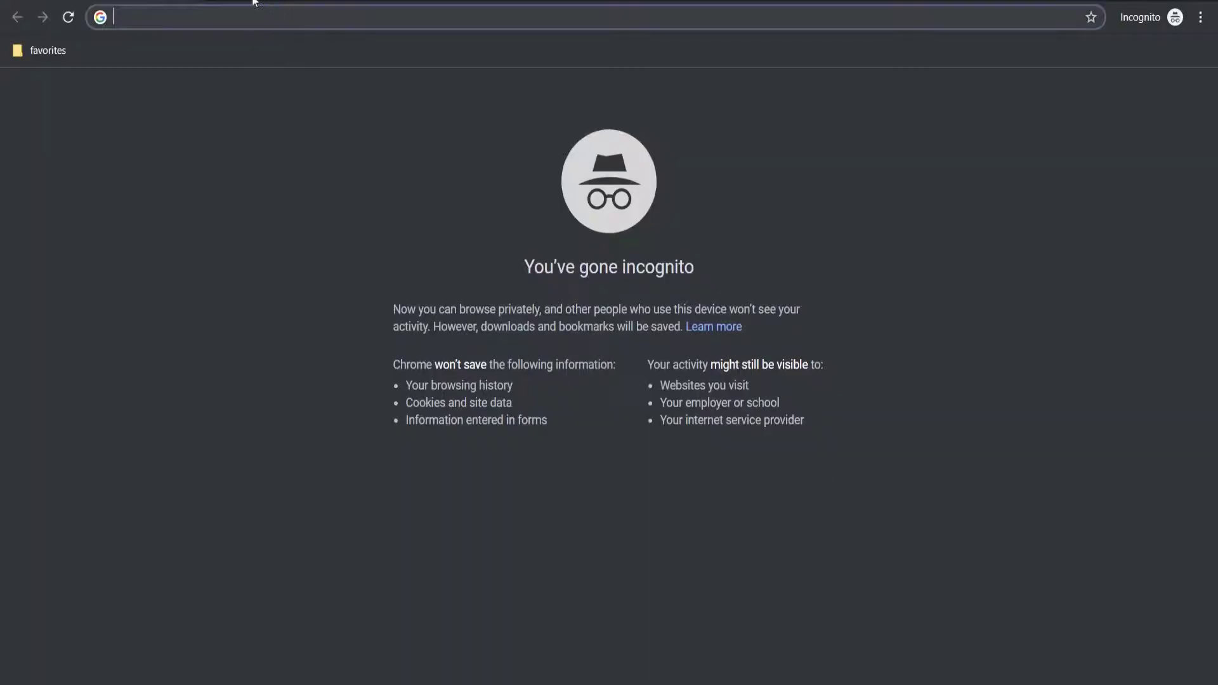
pyautogui.hotkey('ctrl', 'v')
pyautogui.press('Return')
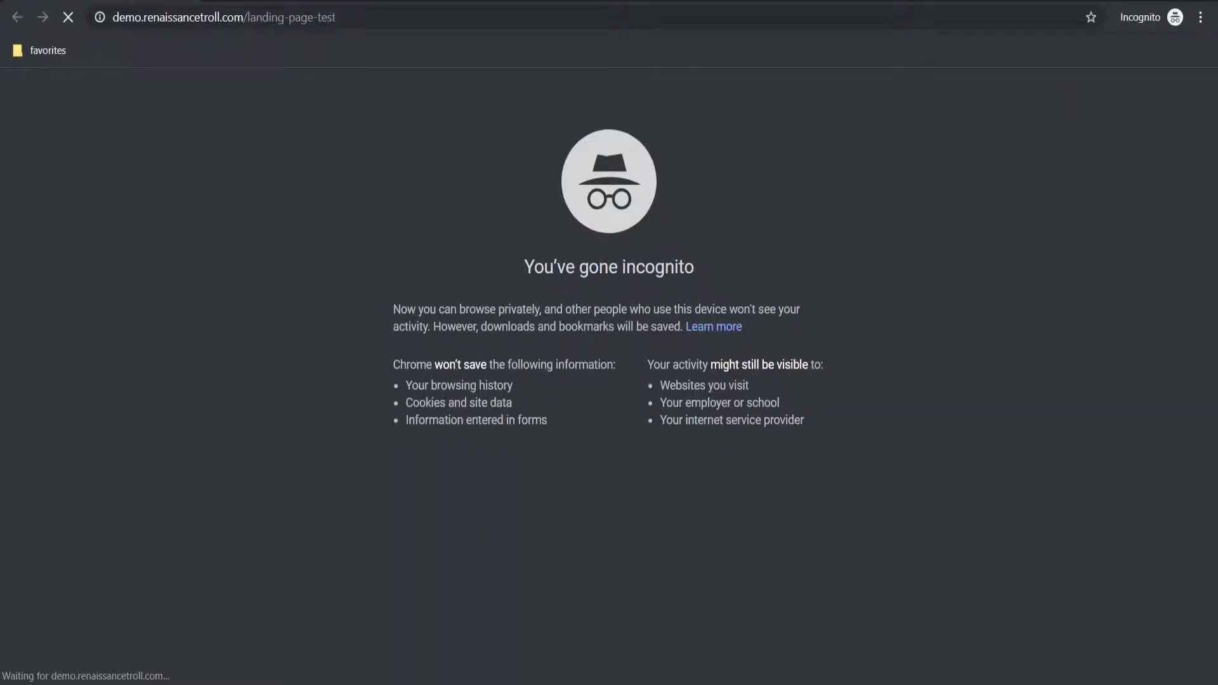
# Step: Reload the live page three times to see which hero heading variation is served
pyautogui.click(847, 635)
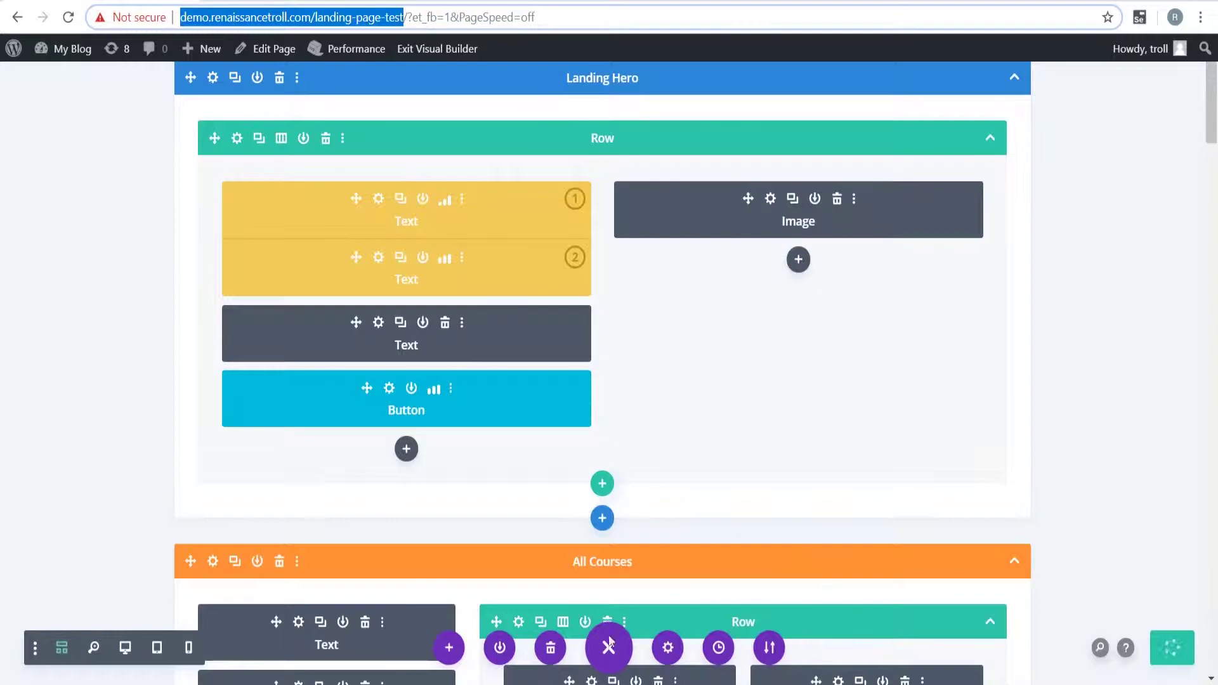
pyautogui.moveTo(937, 663)
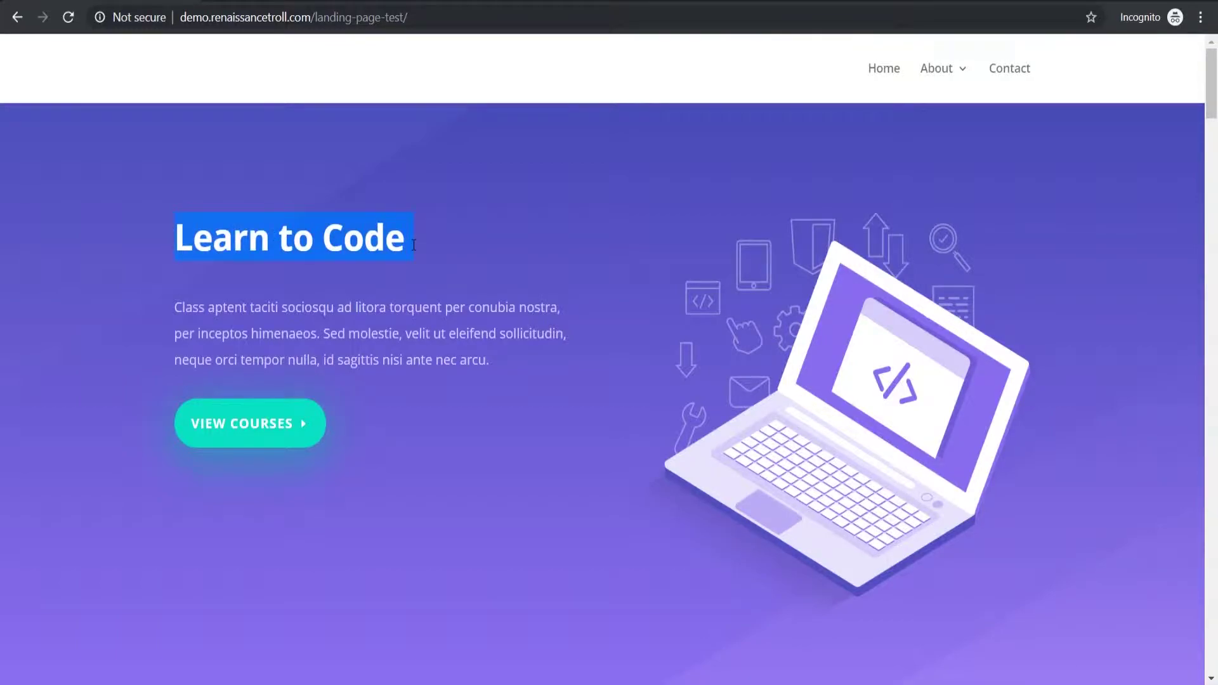
pyautogui.click(67, 18)
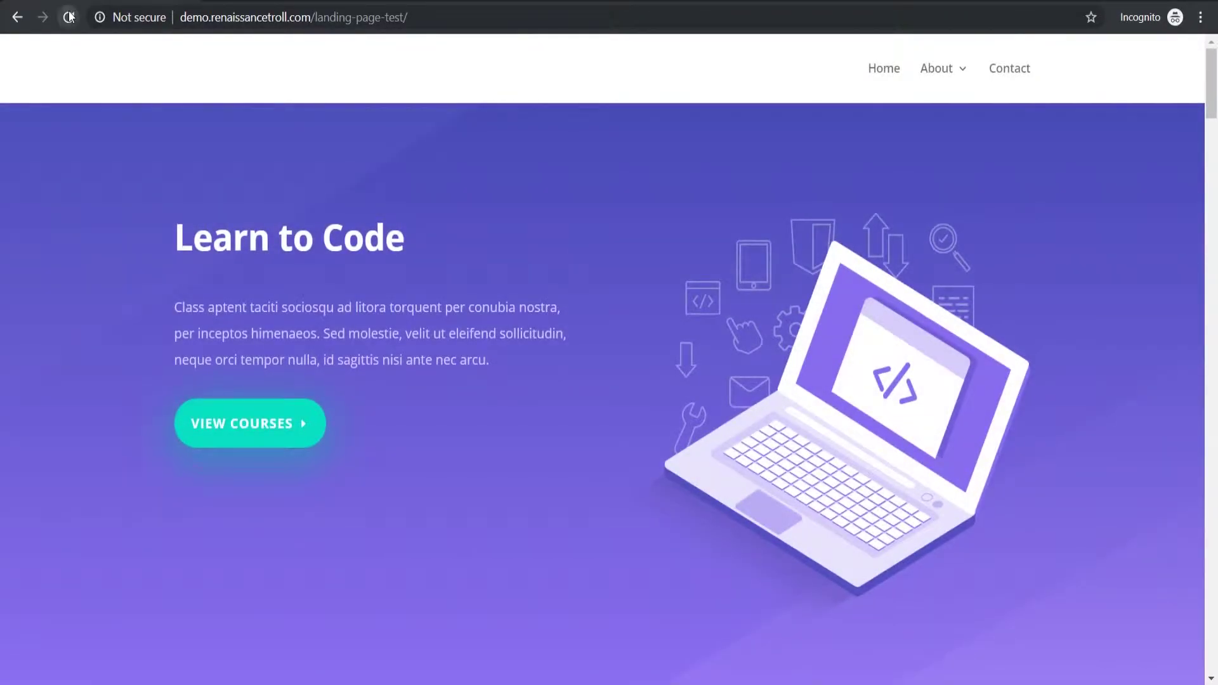
pyautogui.click(69, 17)
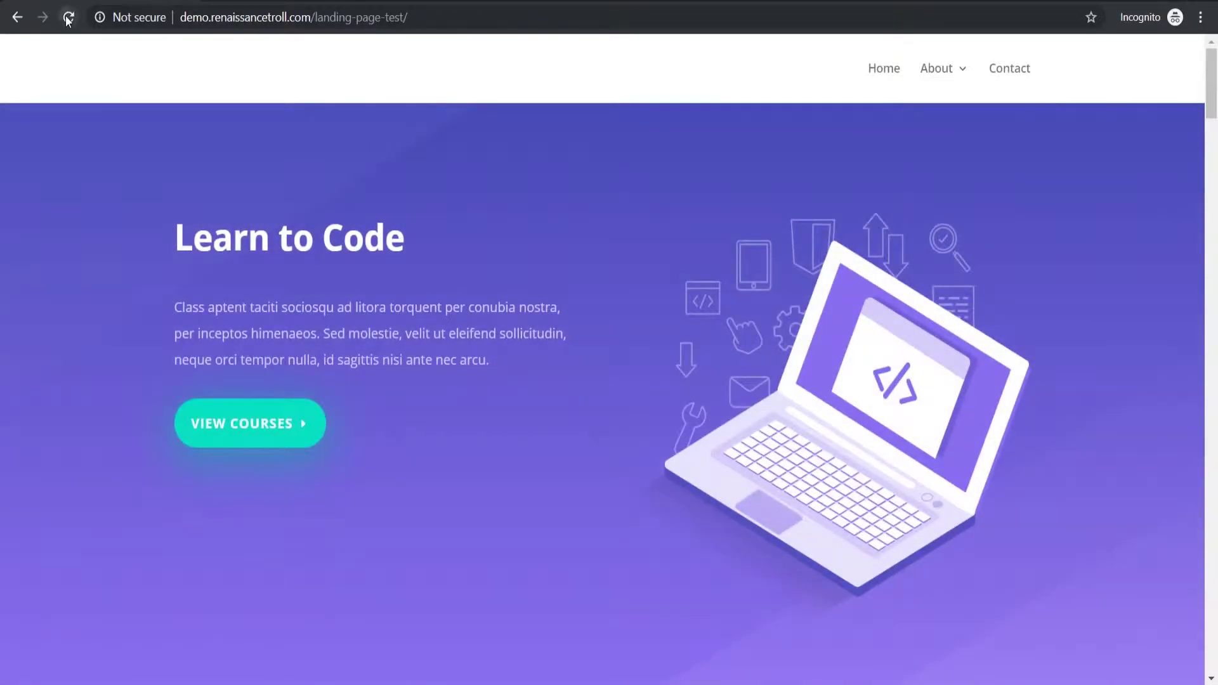
pyautogui.click(69, 17)
pyautogui.click(243, 14)
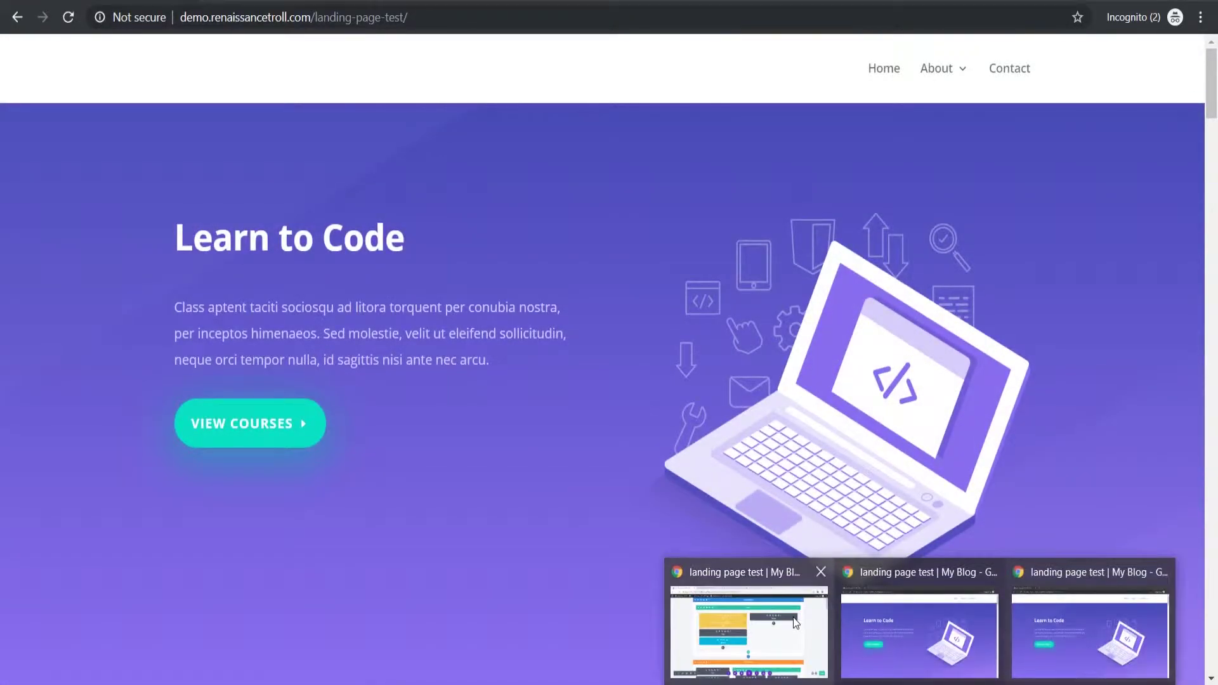
# Step: Open the hero text's Split Testing Statistics and review the Clicks table
pyautogui.click(749, 625)
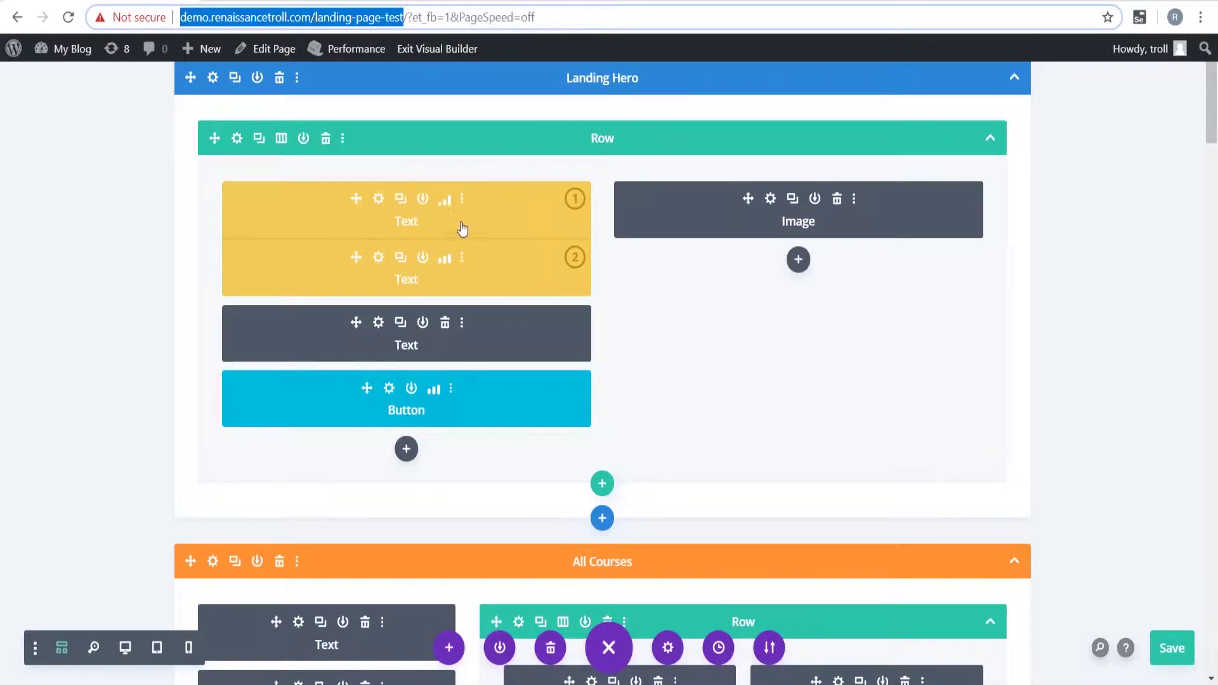
pyautogui.click(446, 210)
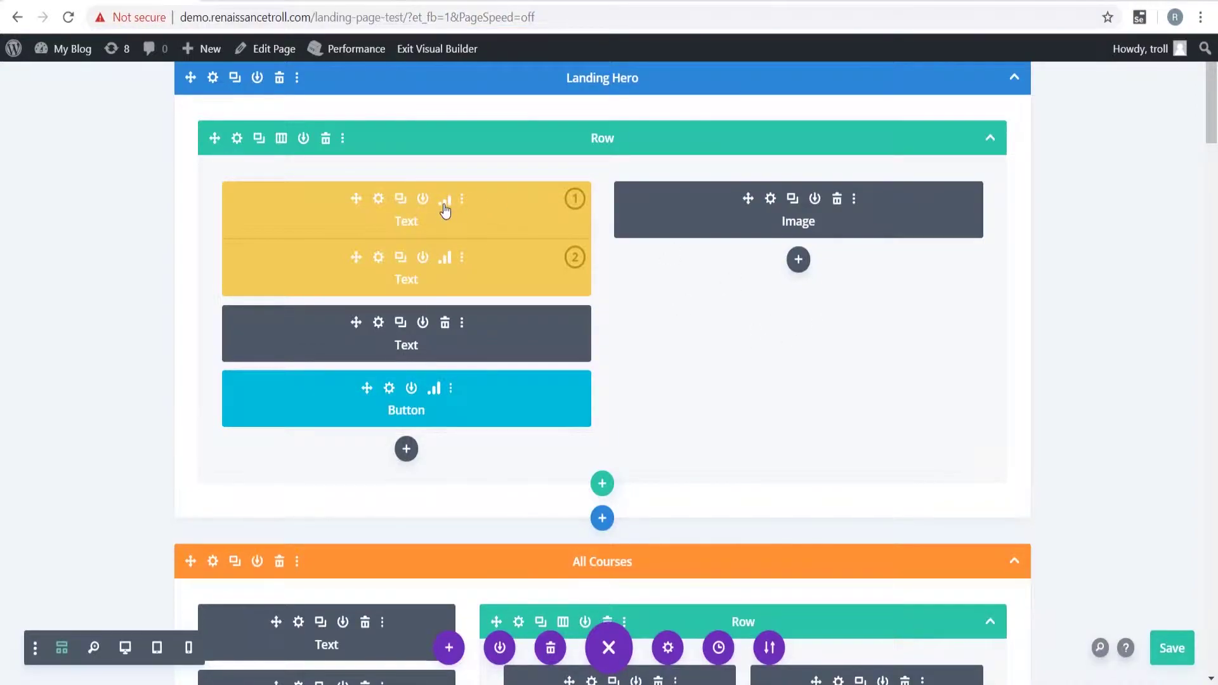
pyautogui.click(444, 205)
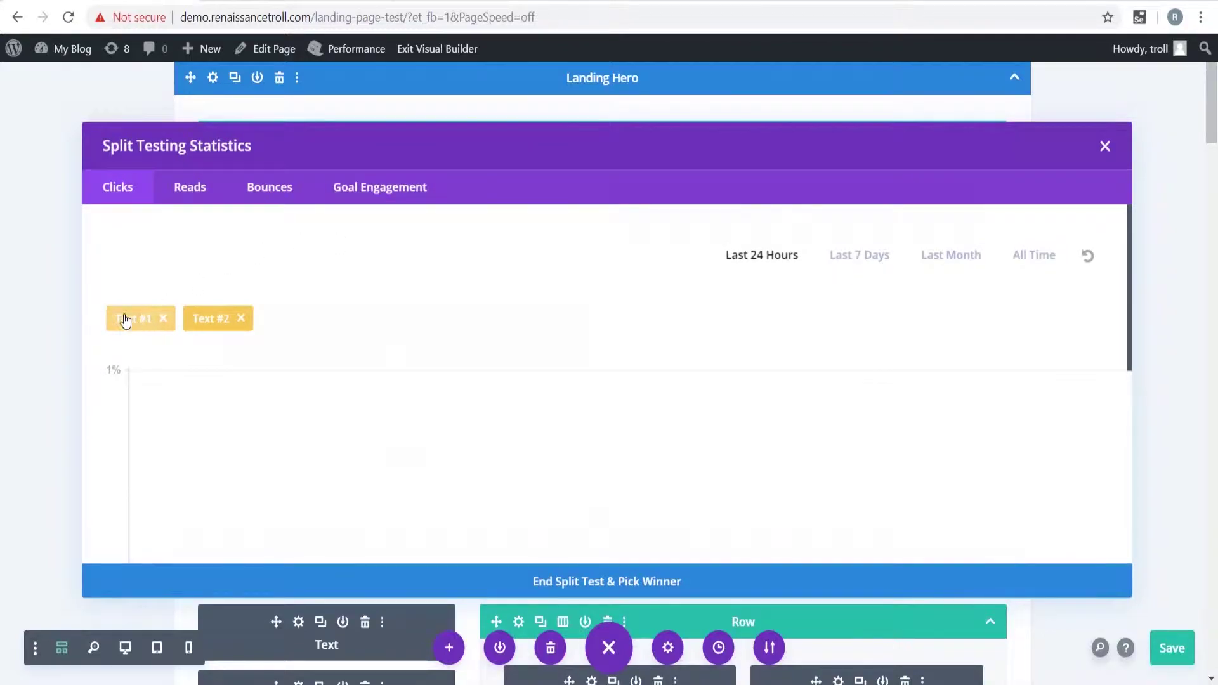
pyautogui.scroll(-5, 372, 257)
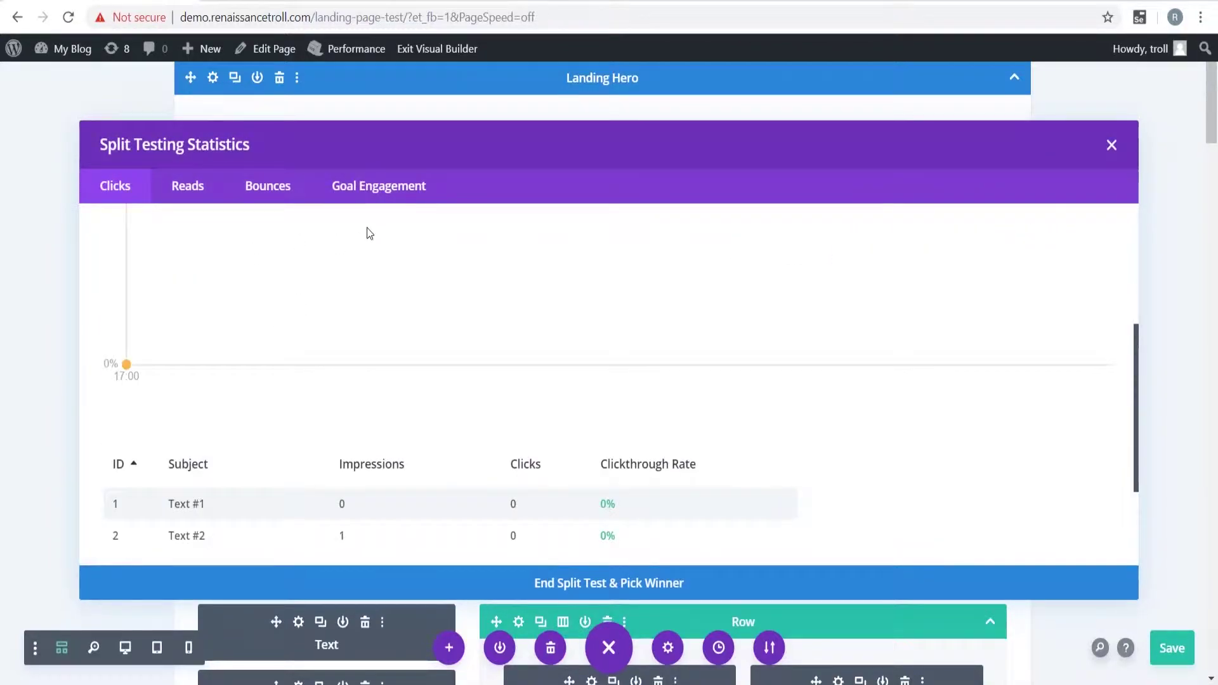
pyautogui.scroll(-1, 390, 271)
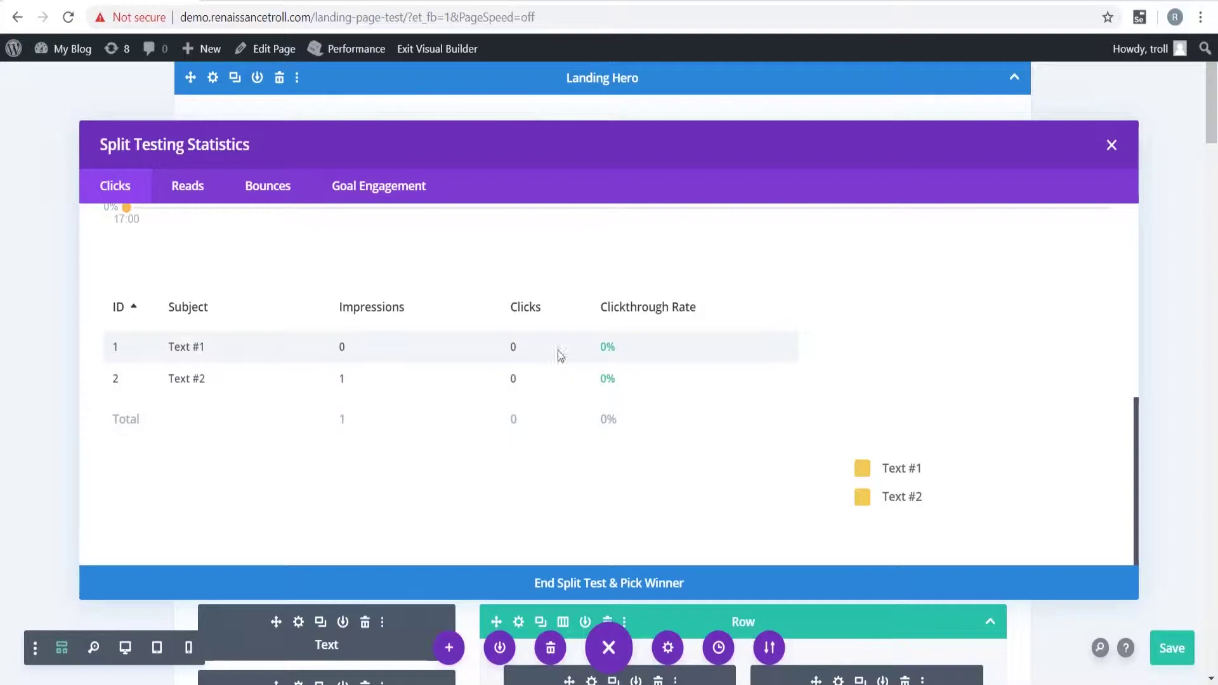
# Step: Review the Reads statistics for Text #1 and Text #2
pyautogui.click(175, 185)
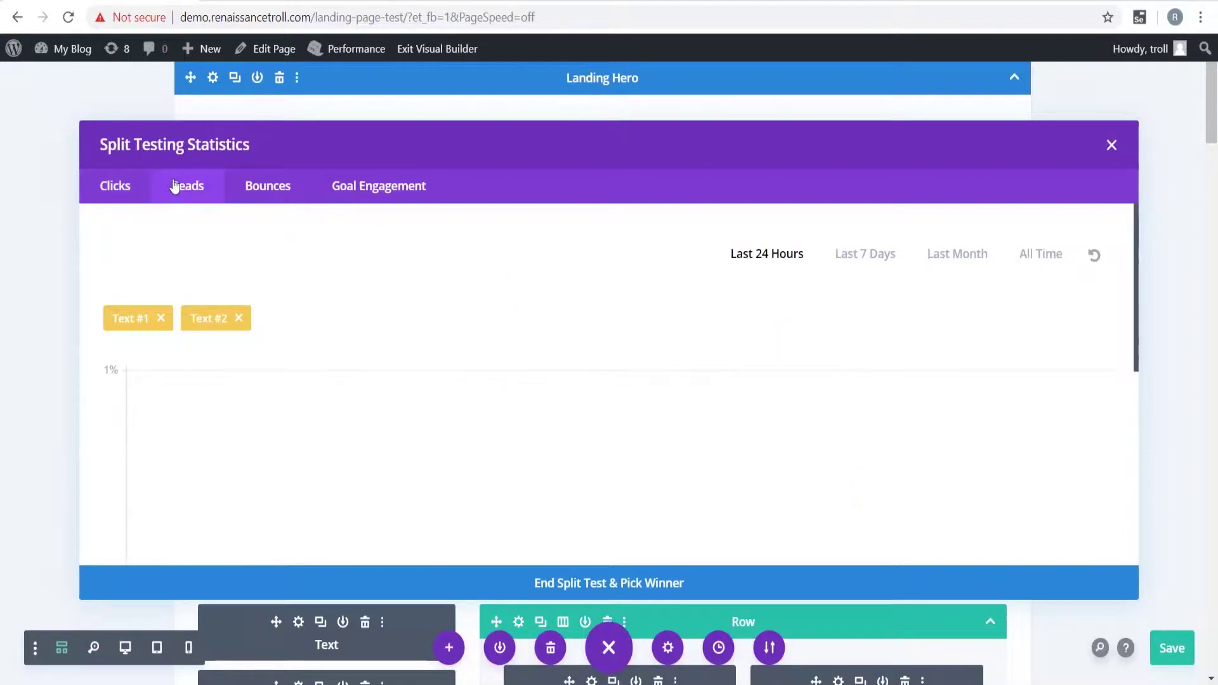
pyautogui.scroll(-5, 341, 277)
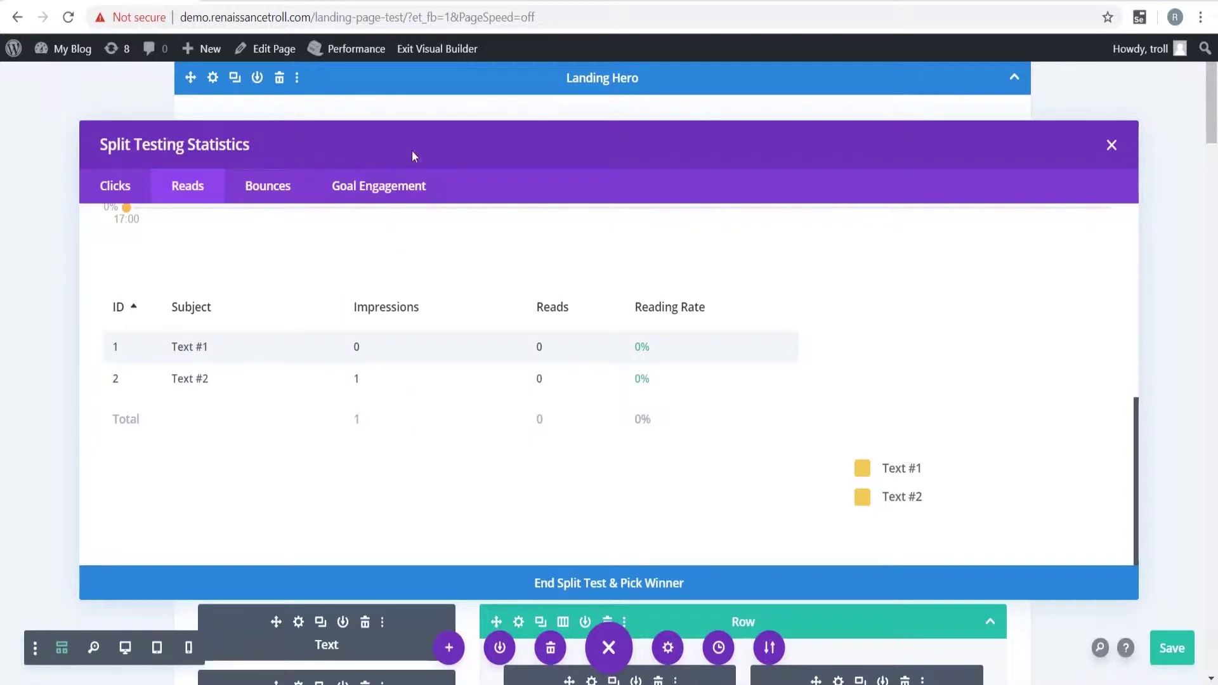
pyautogui.scroll(-1, 1104, 163)
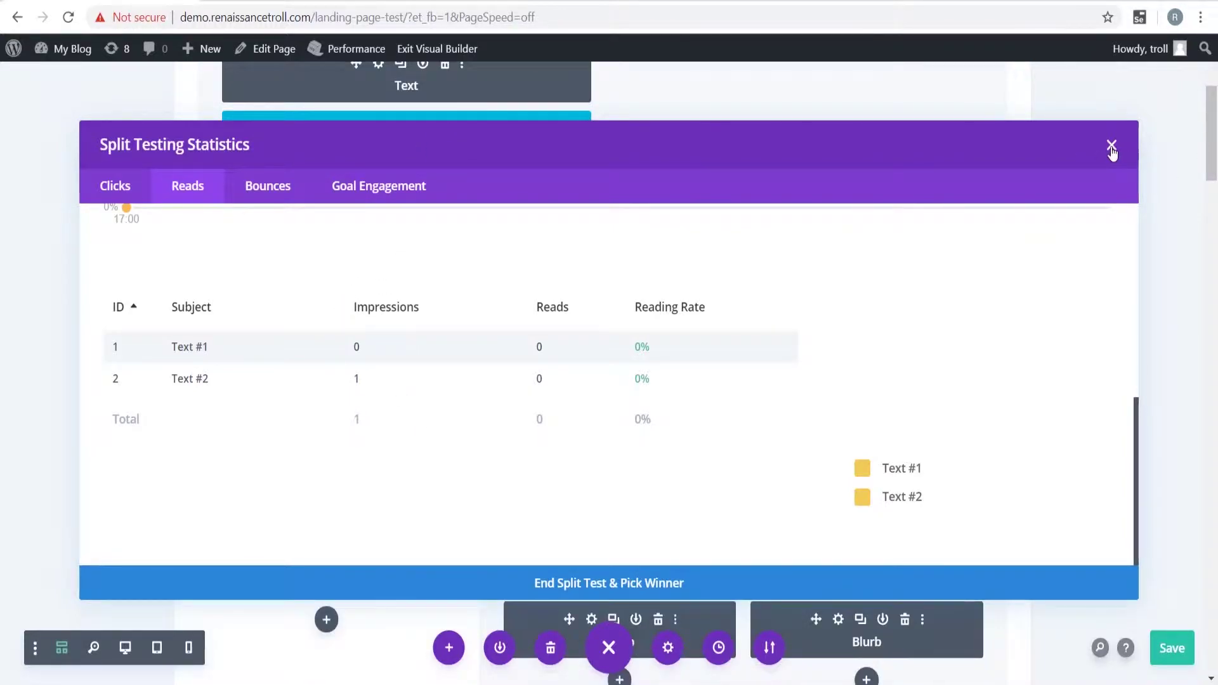
# Step: Close the statistics and scroll the layout down to the Footer and back to the Landing Hero row
pyautogui.click(1111, 146)
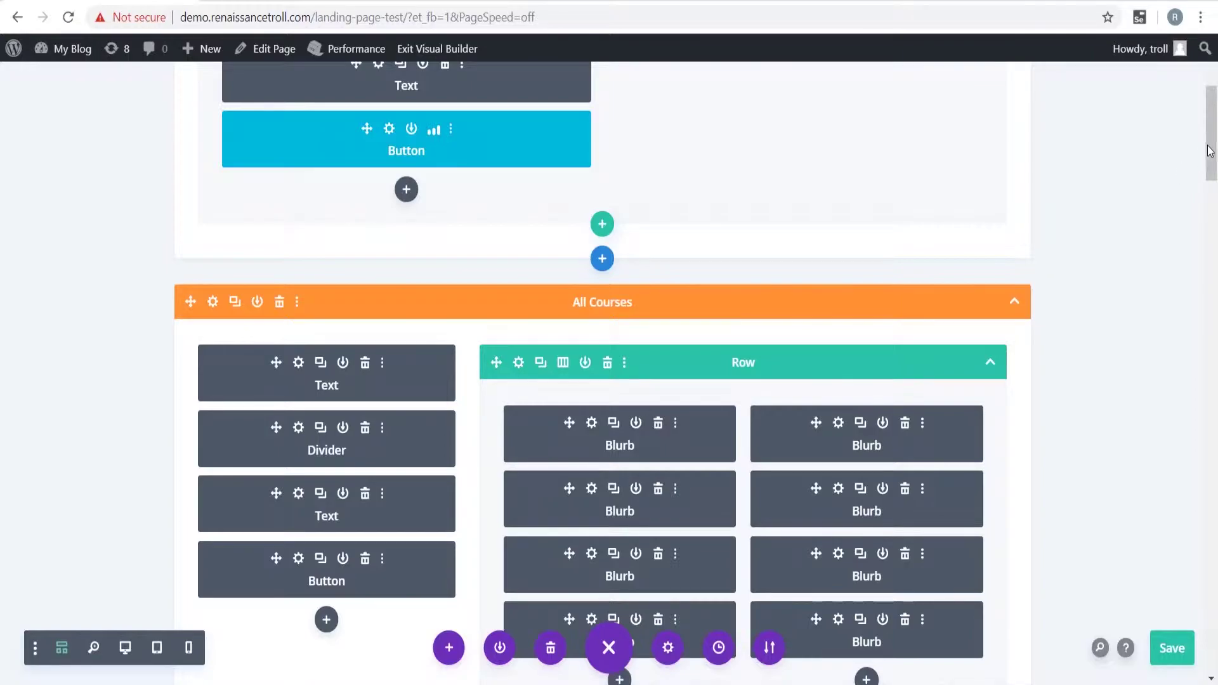
pyautogui.scroll(-1, 1212, 165)
pyautogui.scroll(-20, 1161, 383)
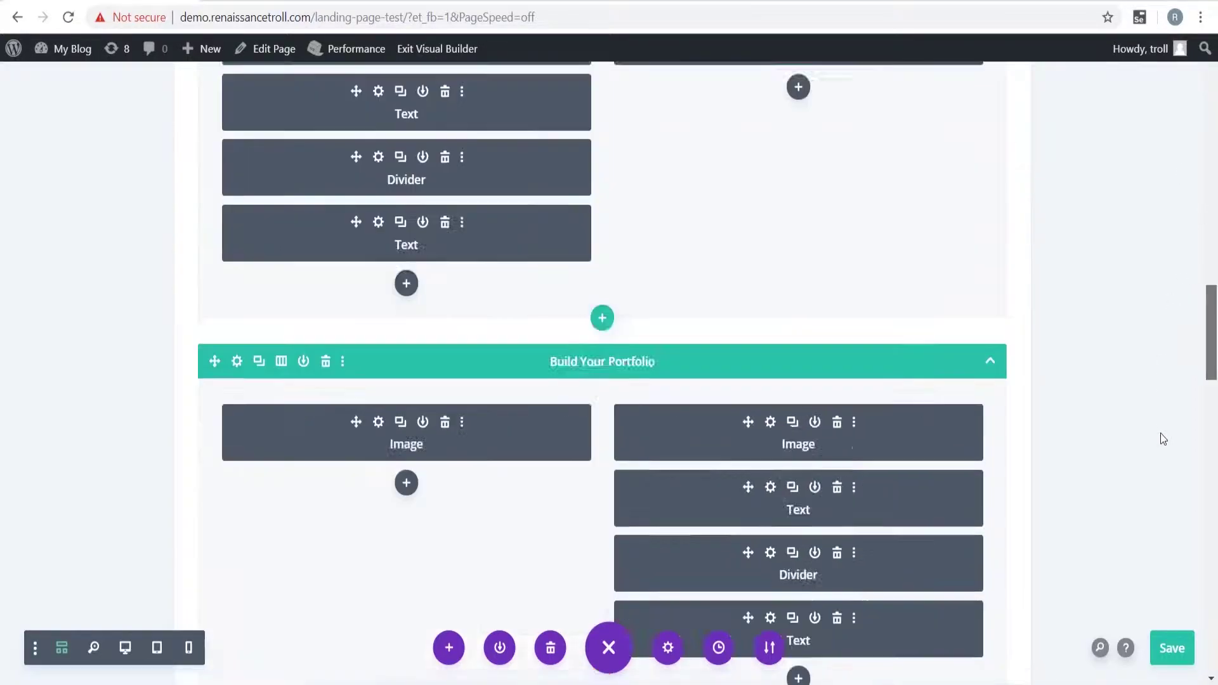
pyautogui.scroll(2, 541, 377)
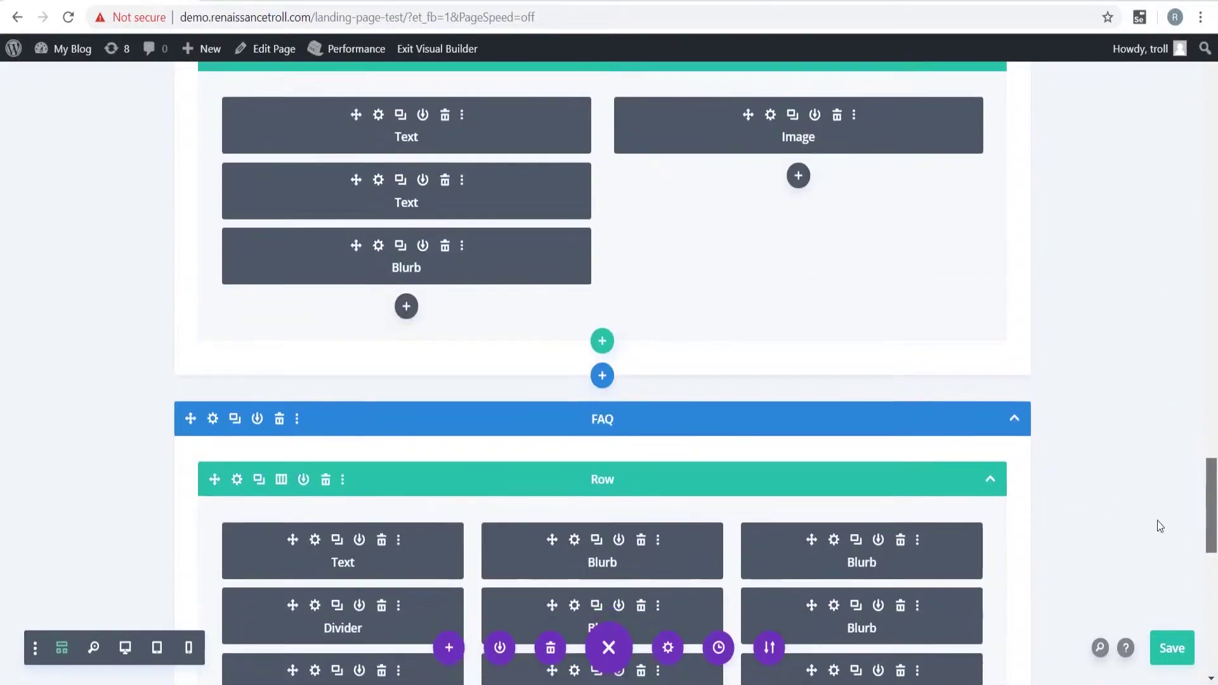
pyautogui.scroll(-7, 543, 377)
pyautogui.scroll(-2, 689, 364)
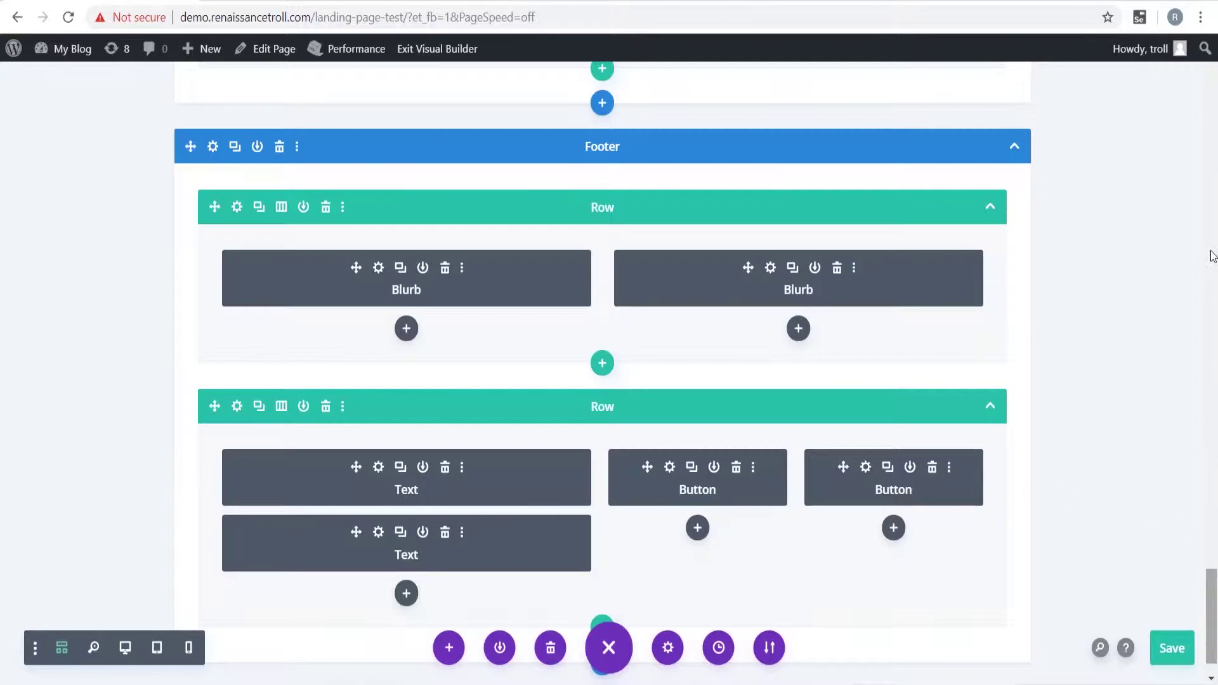
pyautogui.moveTo(1212, 256); pyautogui.dragTo(685, 155)
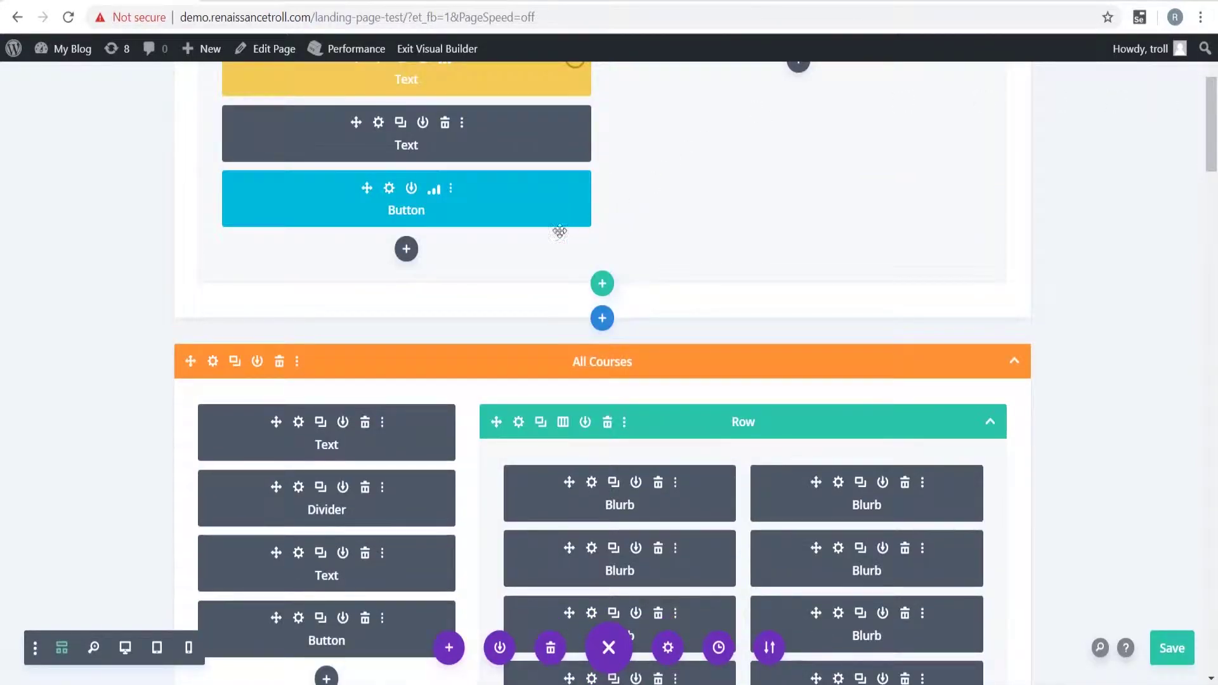
pyautogui.scroll(3, 435, 131)
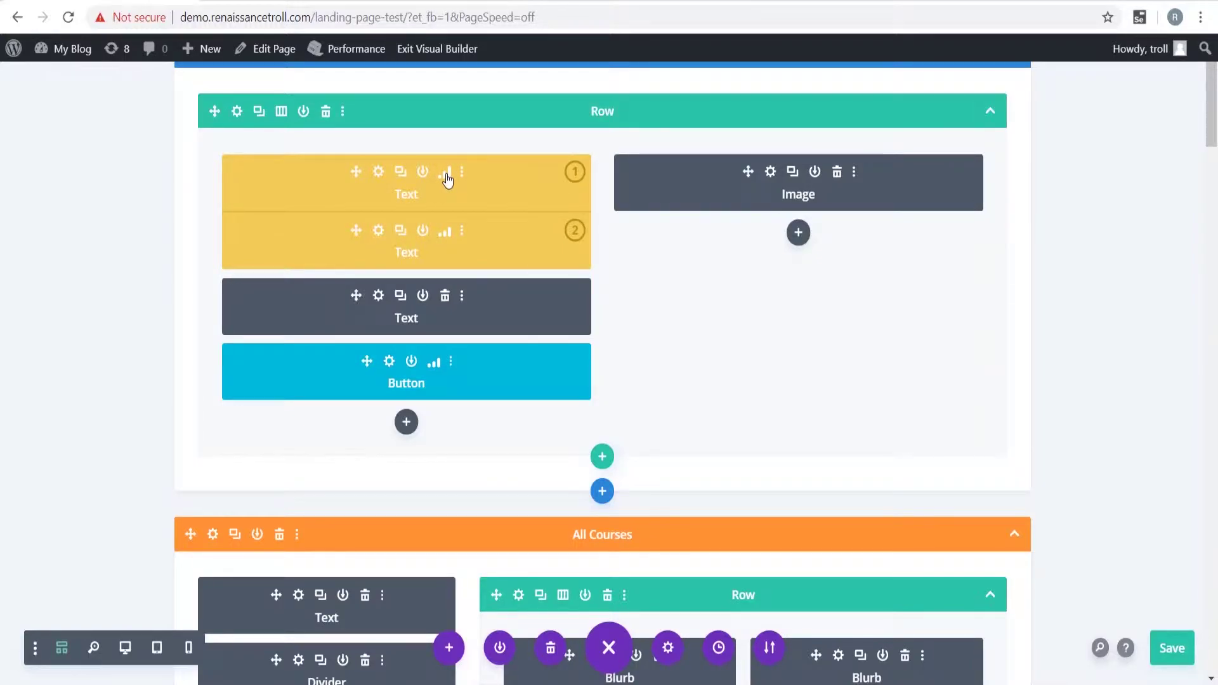
# Step: View the example split-test result charts in other Chrome tabs, then return to the hero text's click statistics
pyautogui.hotkey('ctrl', 'Tab')
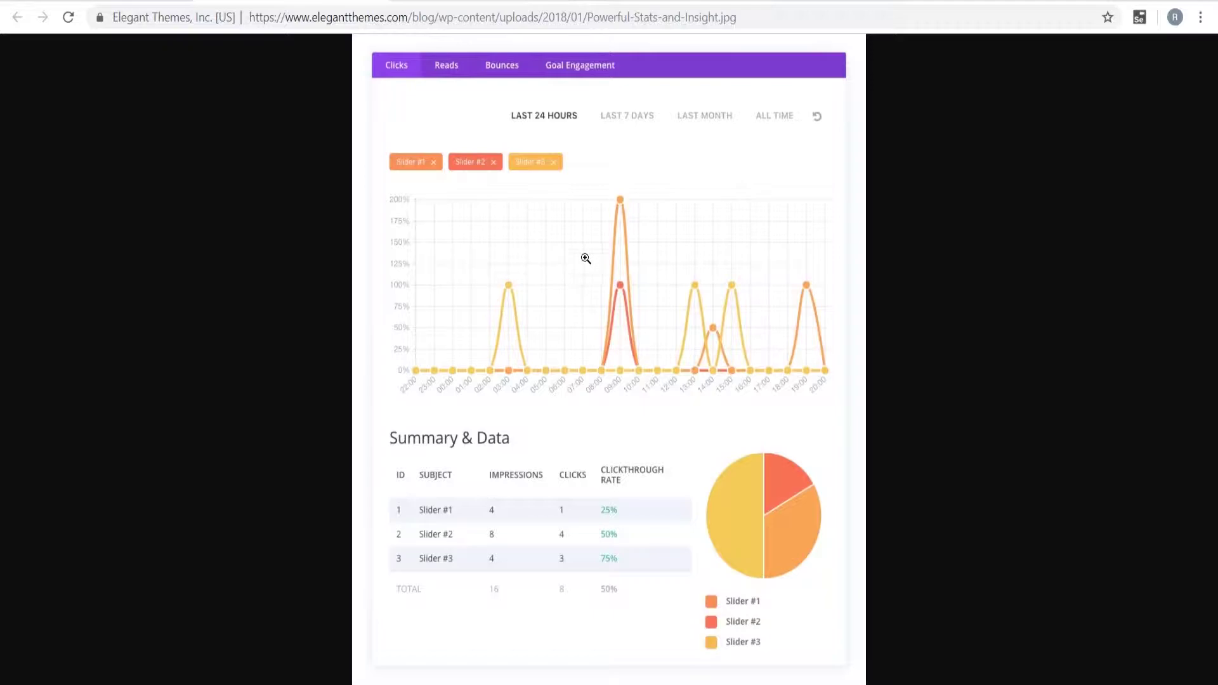
pyautogui.hotkey('ctrl', 'Tab')
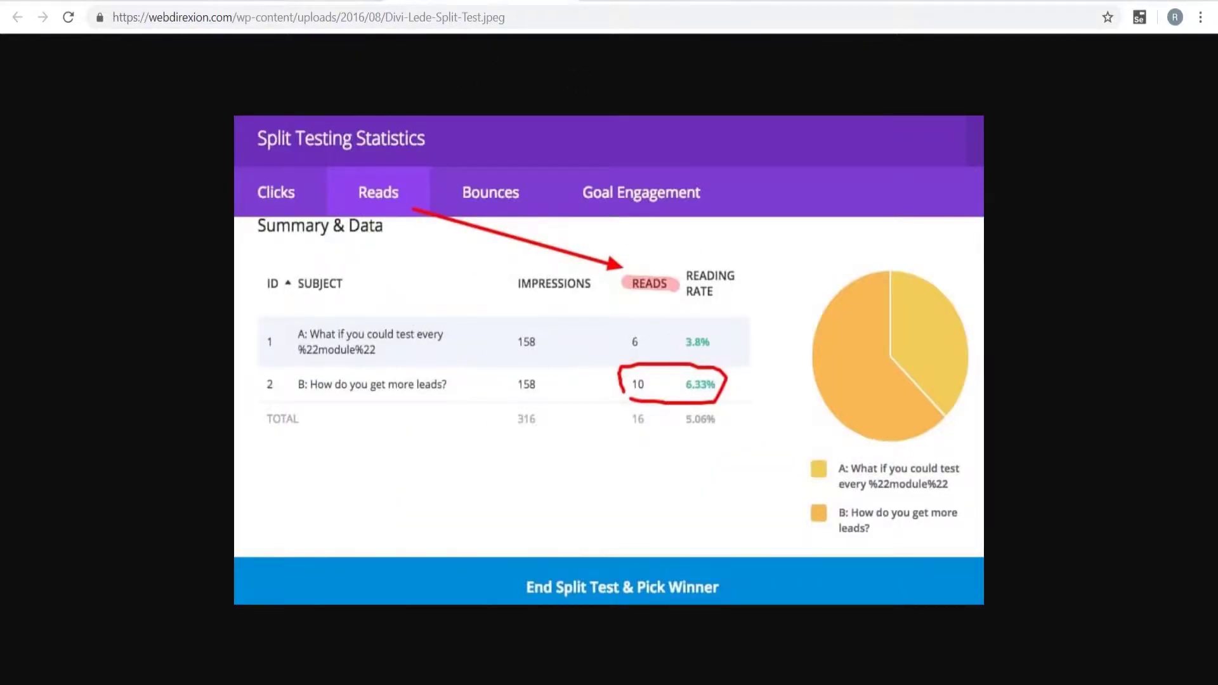
pyautogui.hotkey('ctrl', 'Tab')
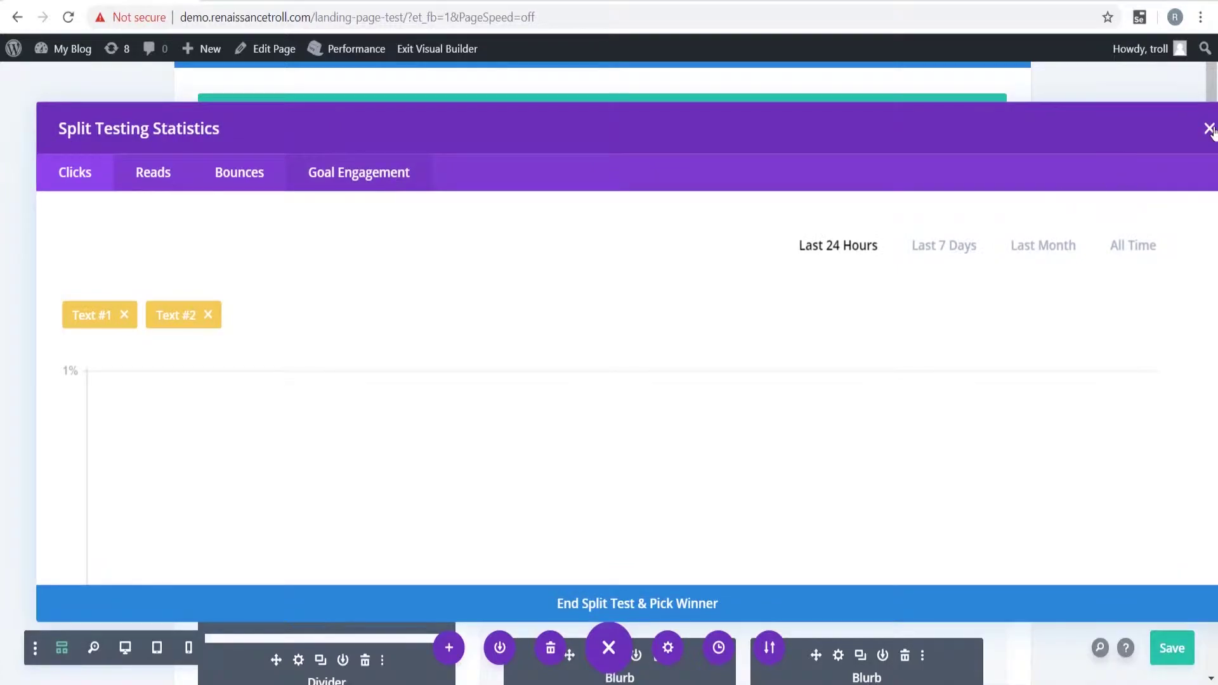
# Step: Reopen the split-test statistics from the call-to-action button and choose End Split Test & Pick Winner
pyautogui.click(1209, 130)
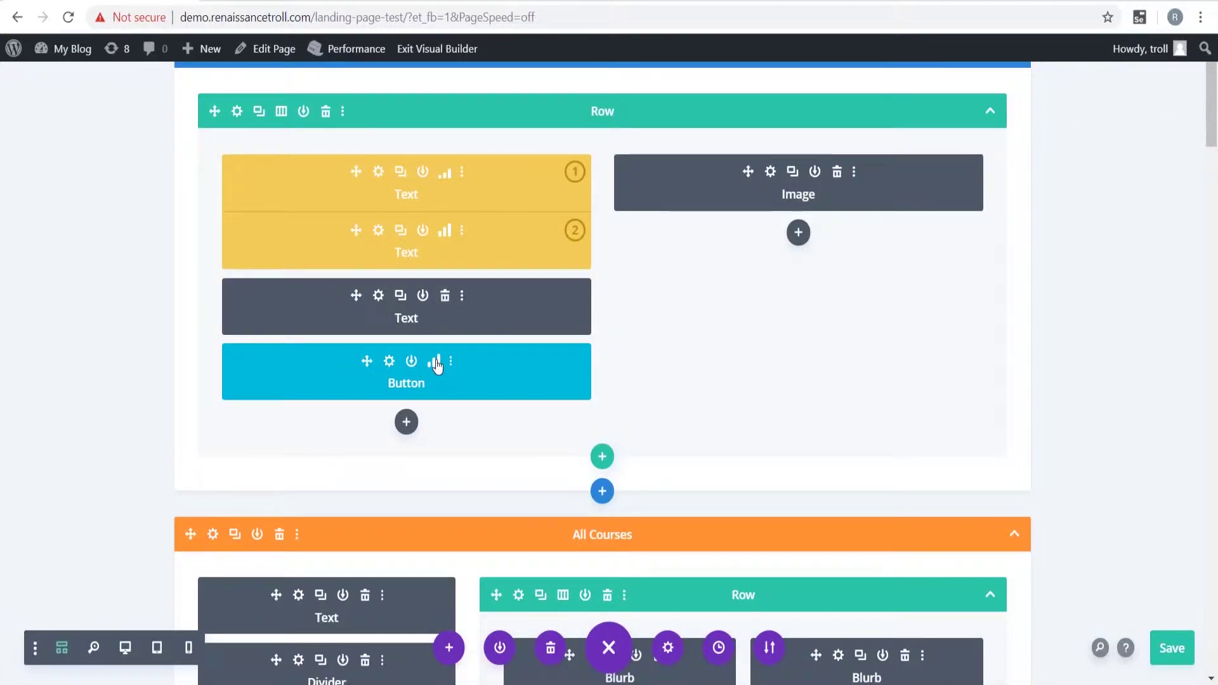
pyautogui.click(436, 366)
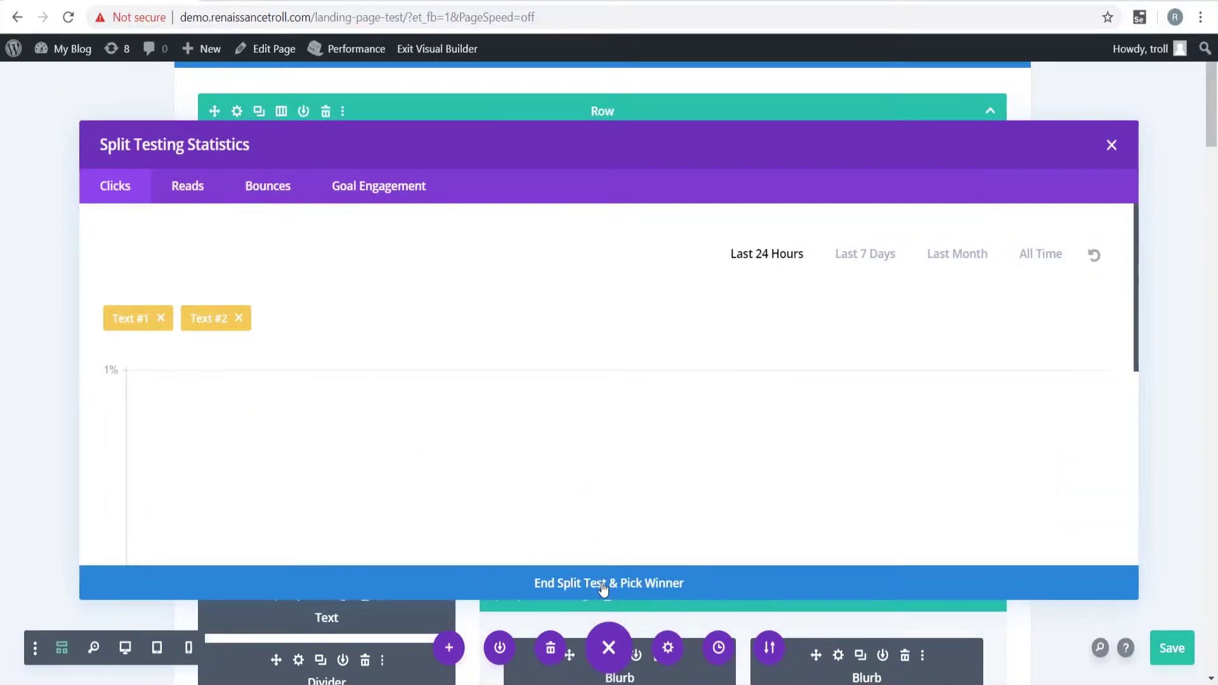
pyautogui.click(561, 586)
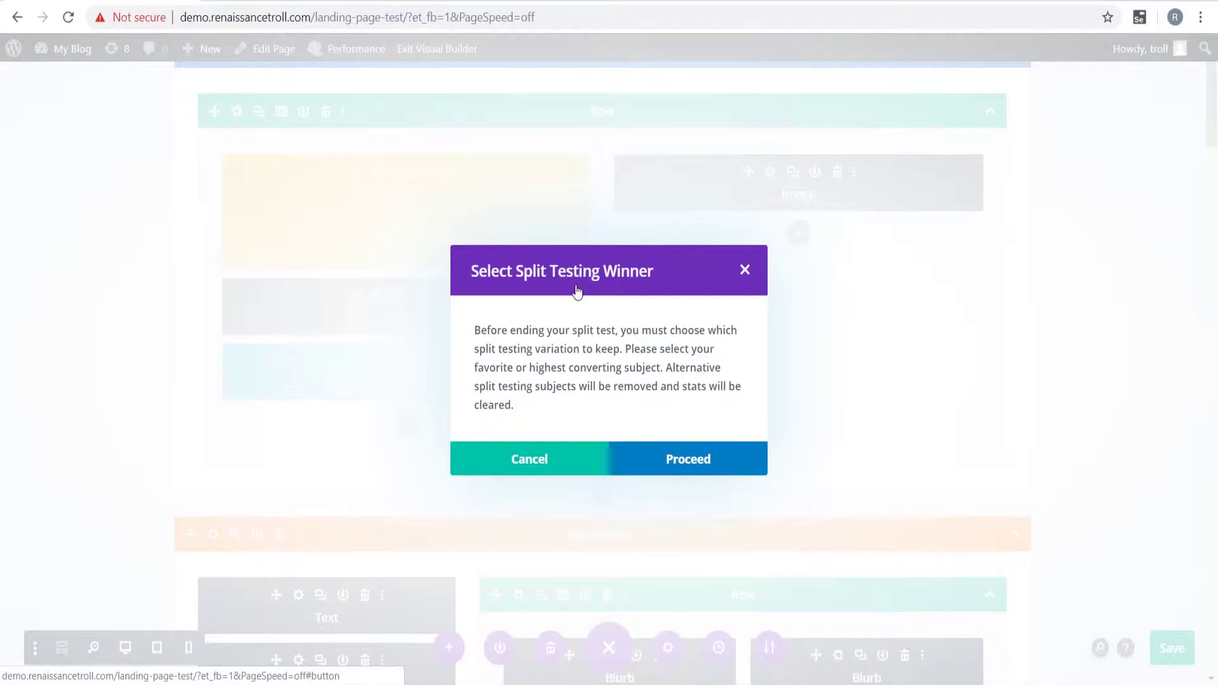
# Step: Proceed past the winner warning so only the winning hero Text module remains
pyautogui.click(689, 459)
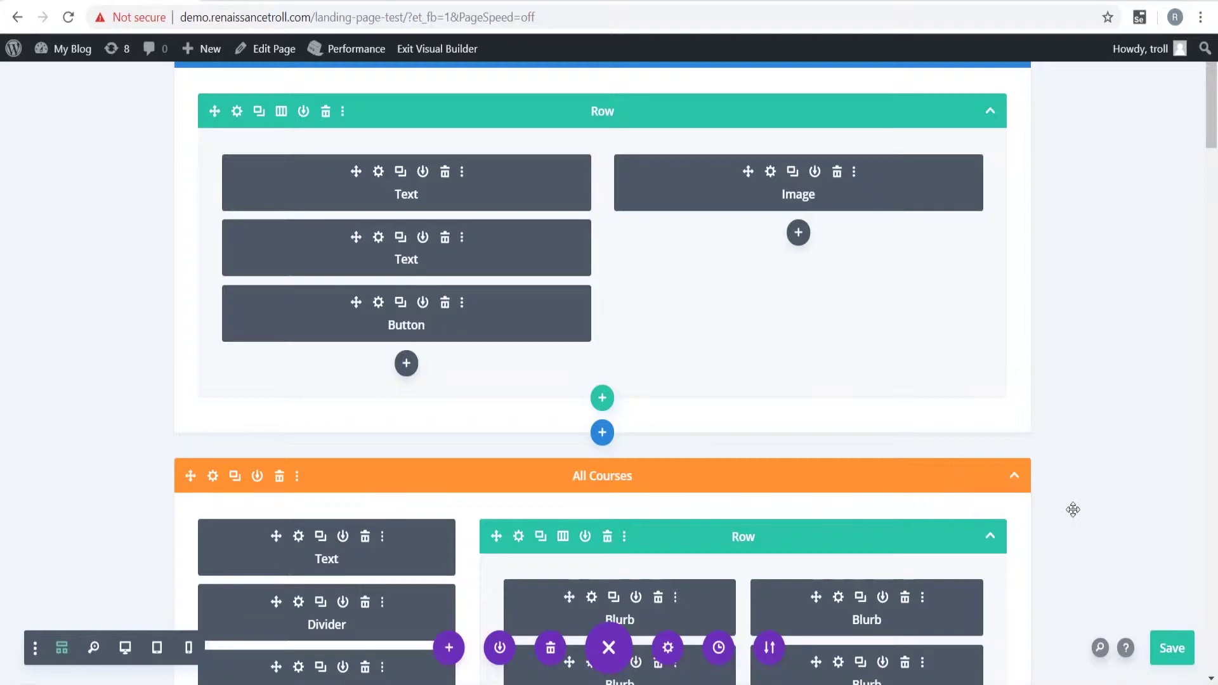
# Step: Save the page, check the live 'Learn to Code' hero in the incognito window, then return
pyautogui.click(1173, 648)
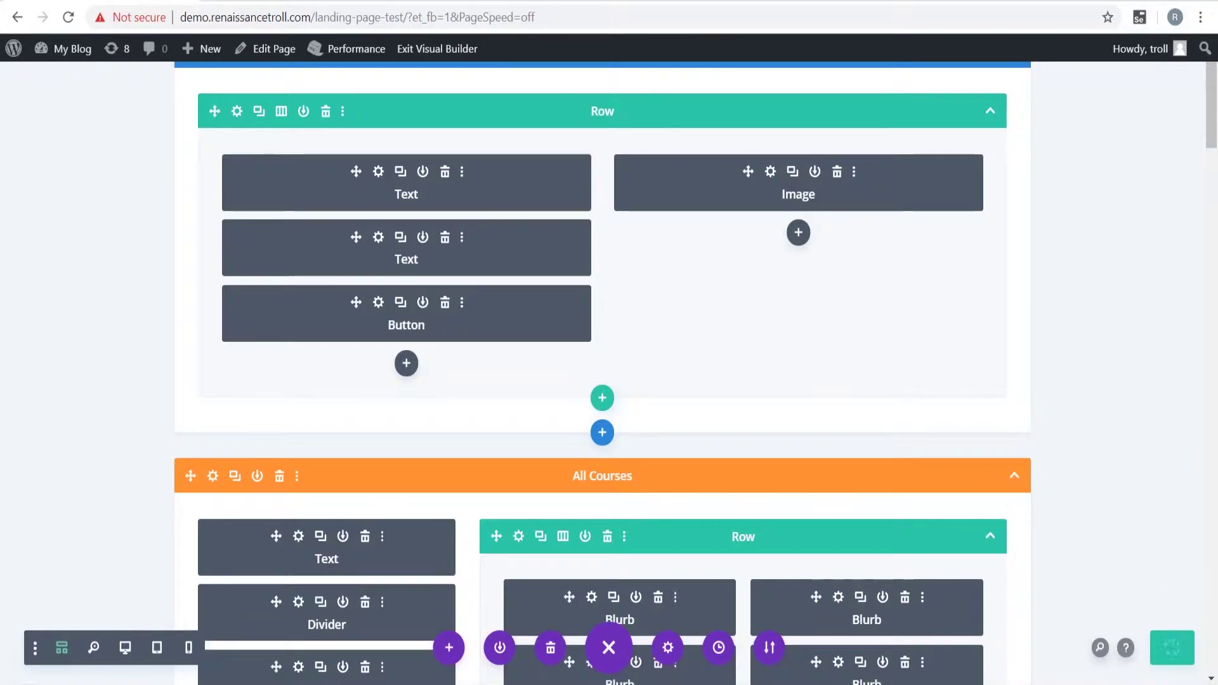
pyautogui.moveTo(920, 684)
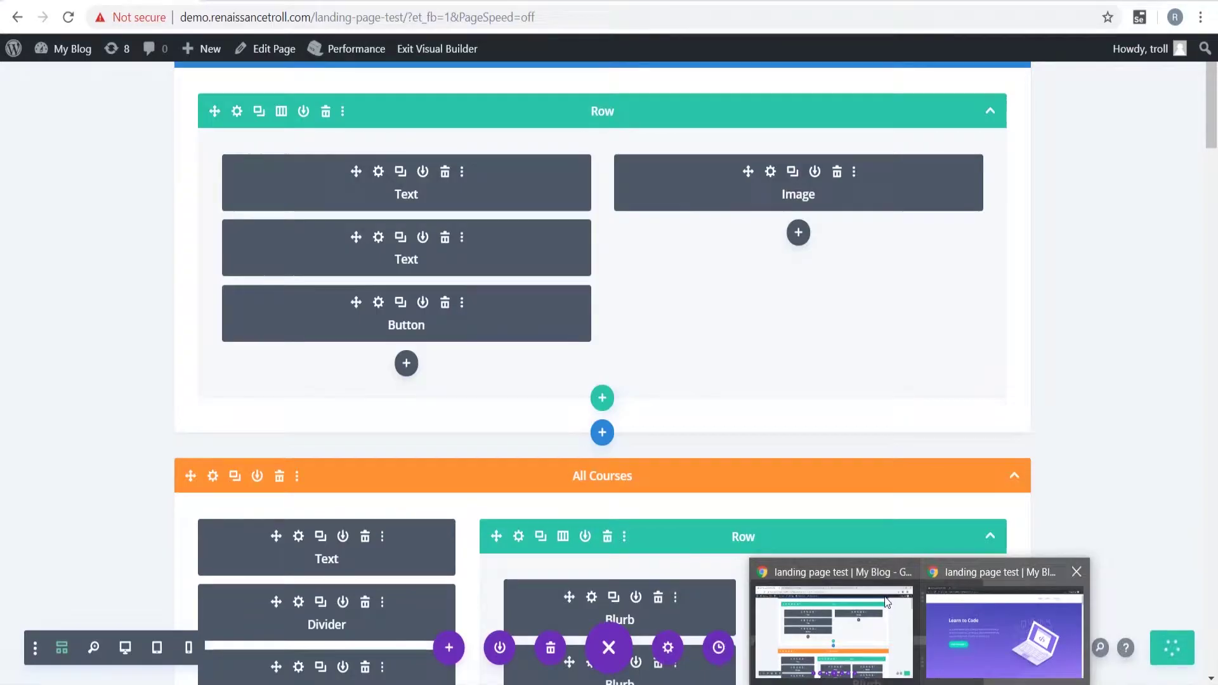
pyautogui.click(983, 630)
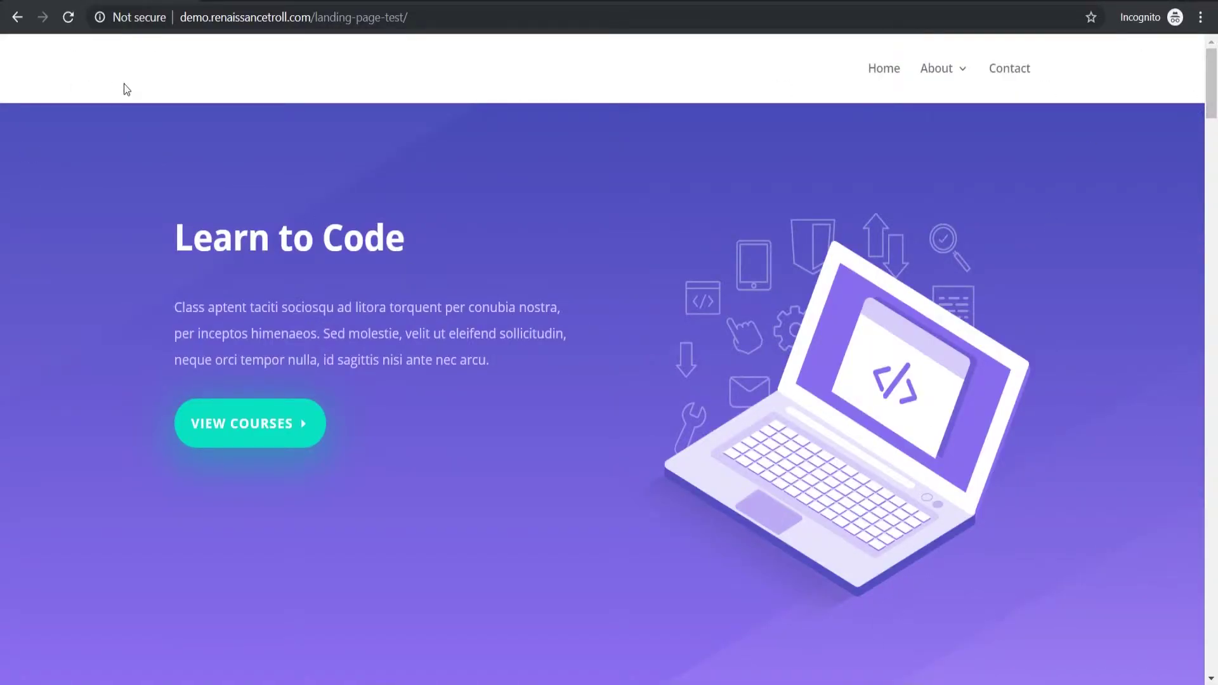
pyautogui.hotkey('alt', 'Tab')
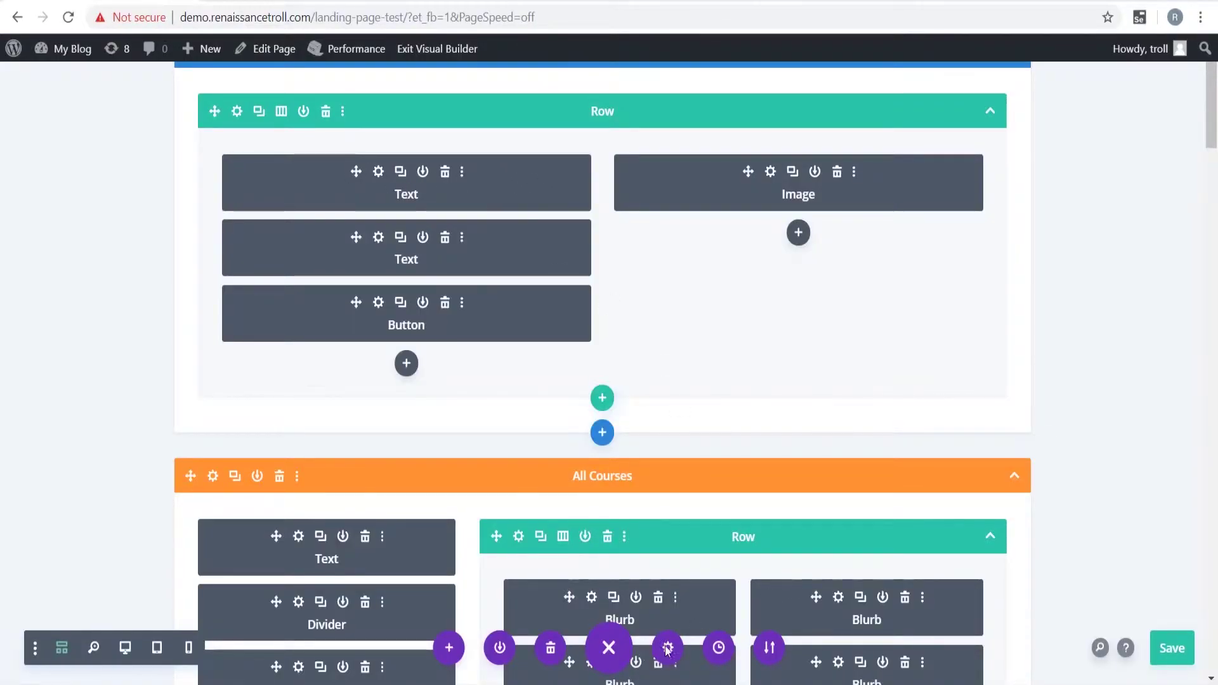
# Step: In Page Settings' Split Testing section, switch Shortcode Tracking on
pyautogui.click(512, 225)
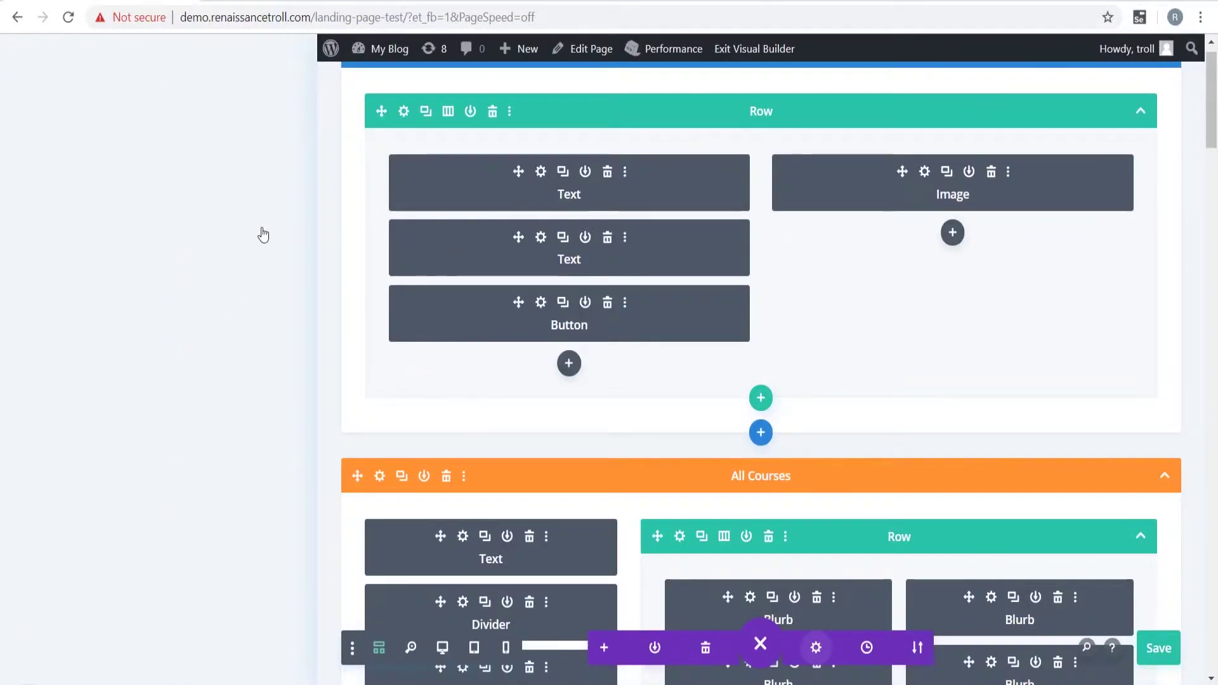
pyautogui.scroll(-3, 177, 546)
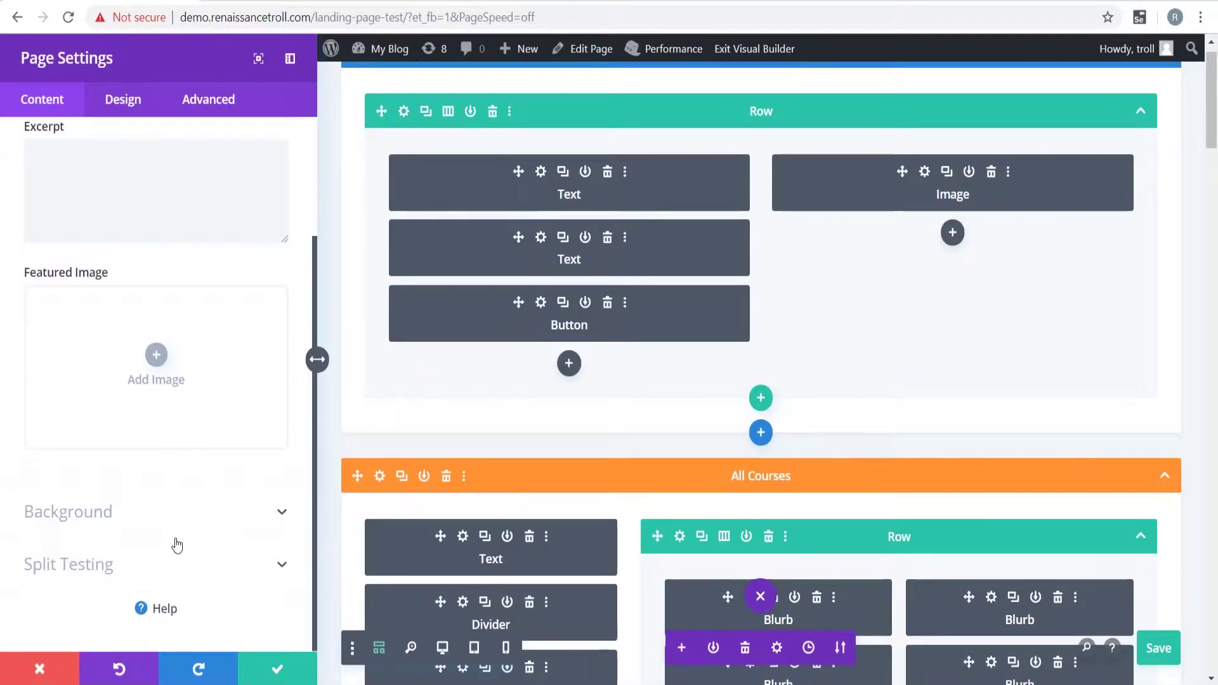
pyautogui.click(174, 562)
pyautogui.click(65, 353)
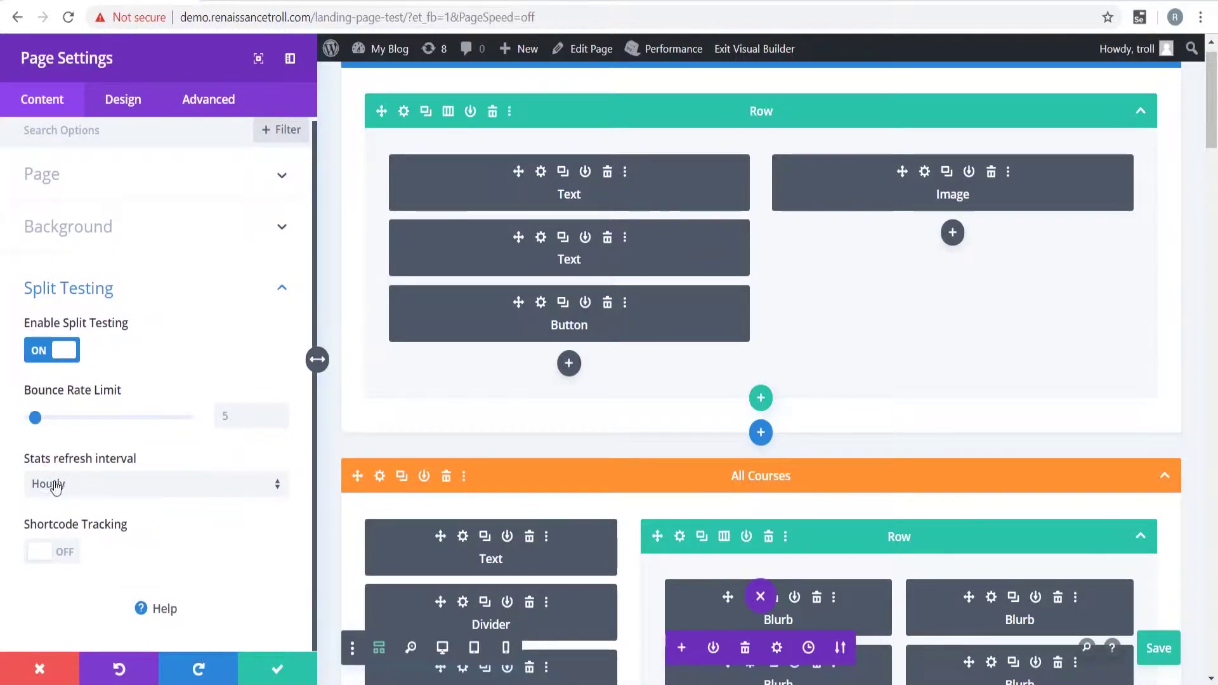
pyautogui.click(56, 551)
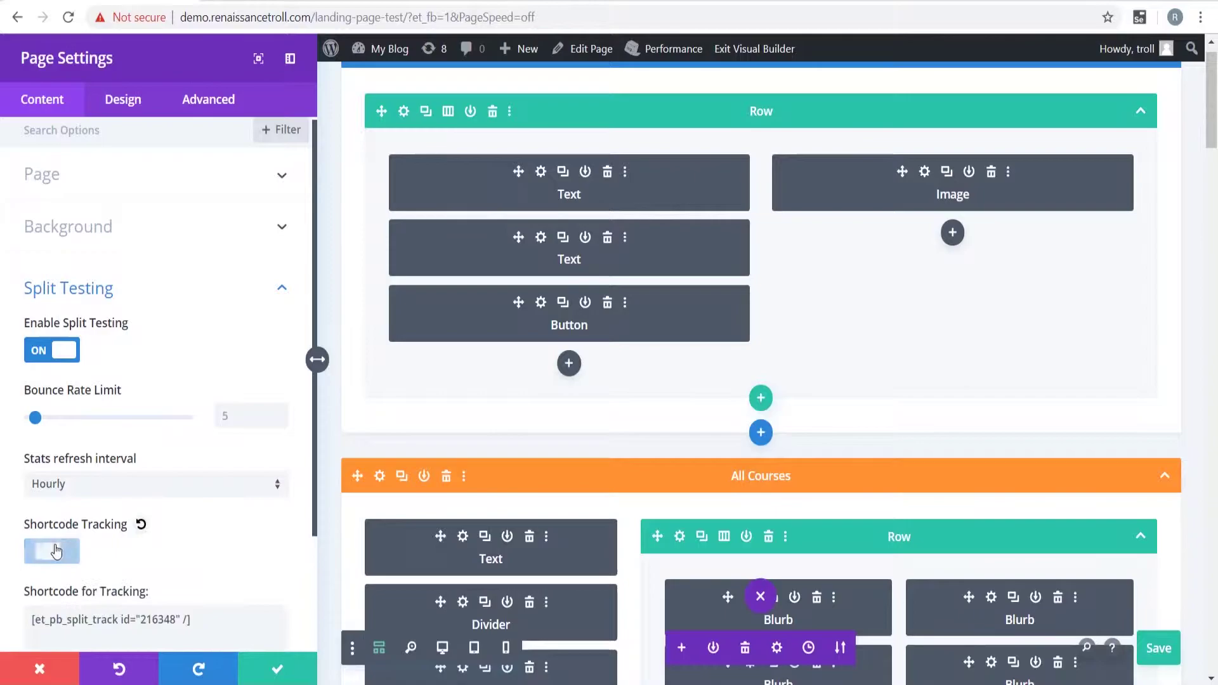
# Step: Select the [et_pb_split_track id="216348" /] tracking shortcode text
pyautogui.scroll(-2, 86, 444)
pyautogui.doubleClick(83, 473)
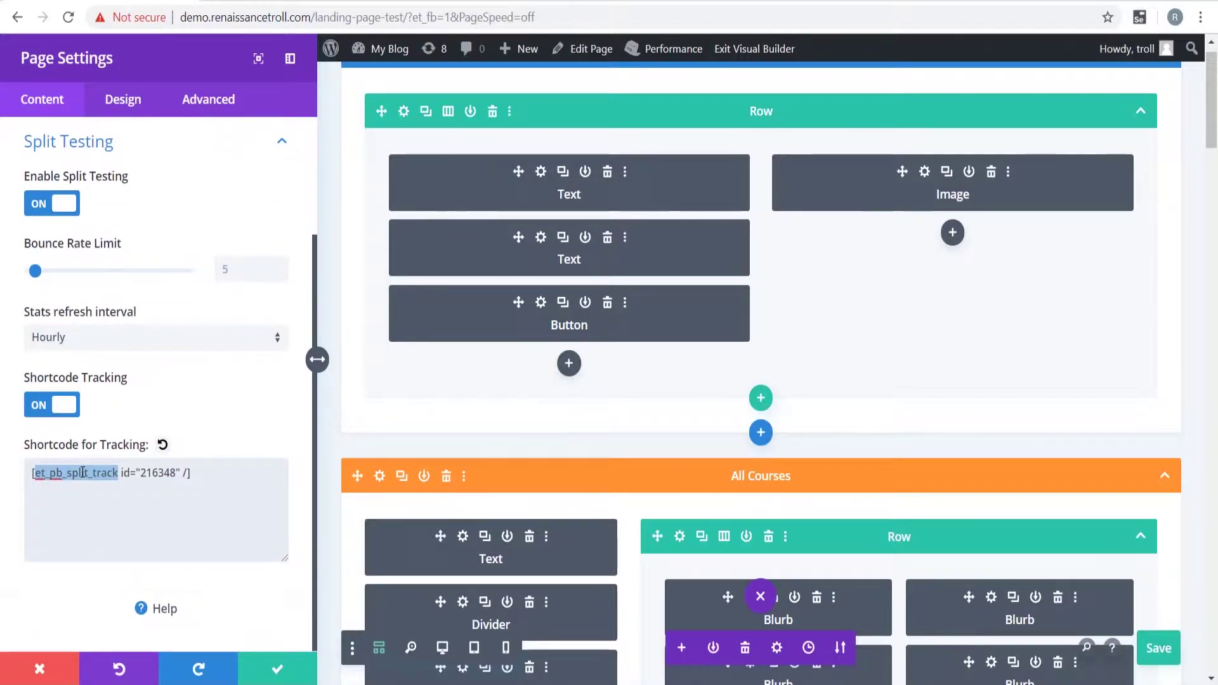
pyautogui.tripleClick(83, 472)
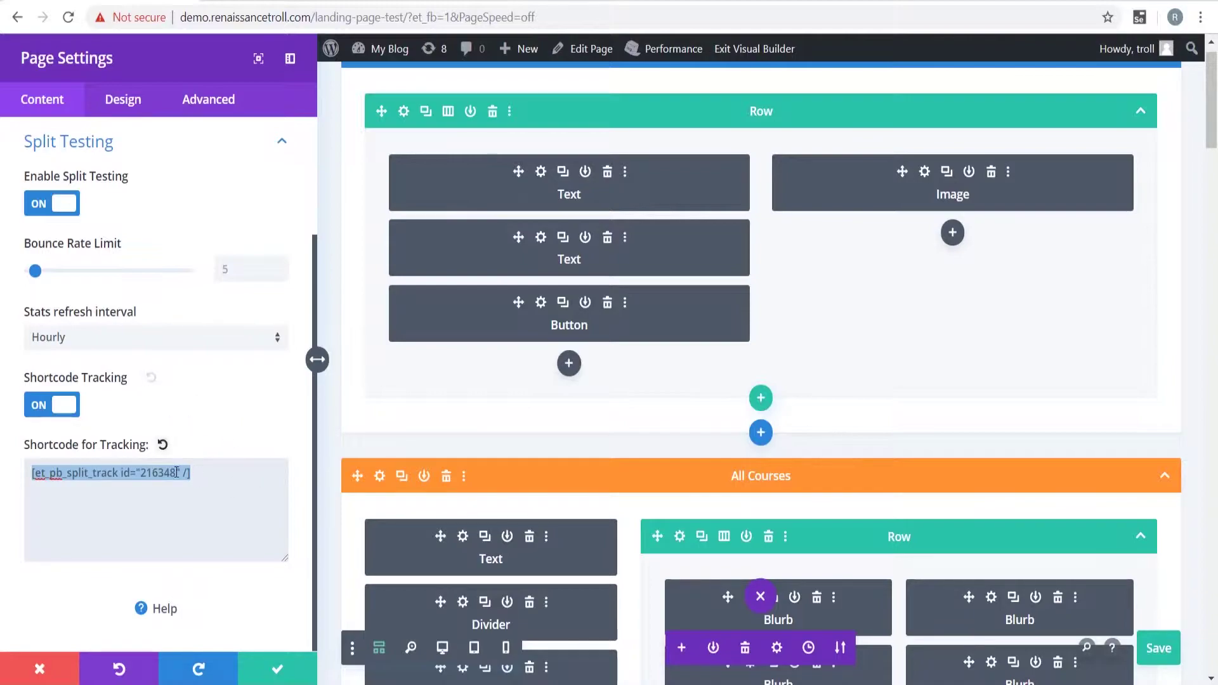
pyautogui.click(217, 483)
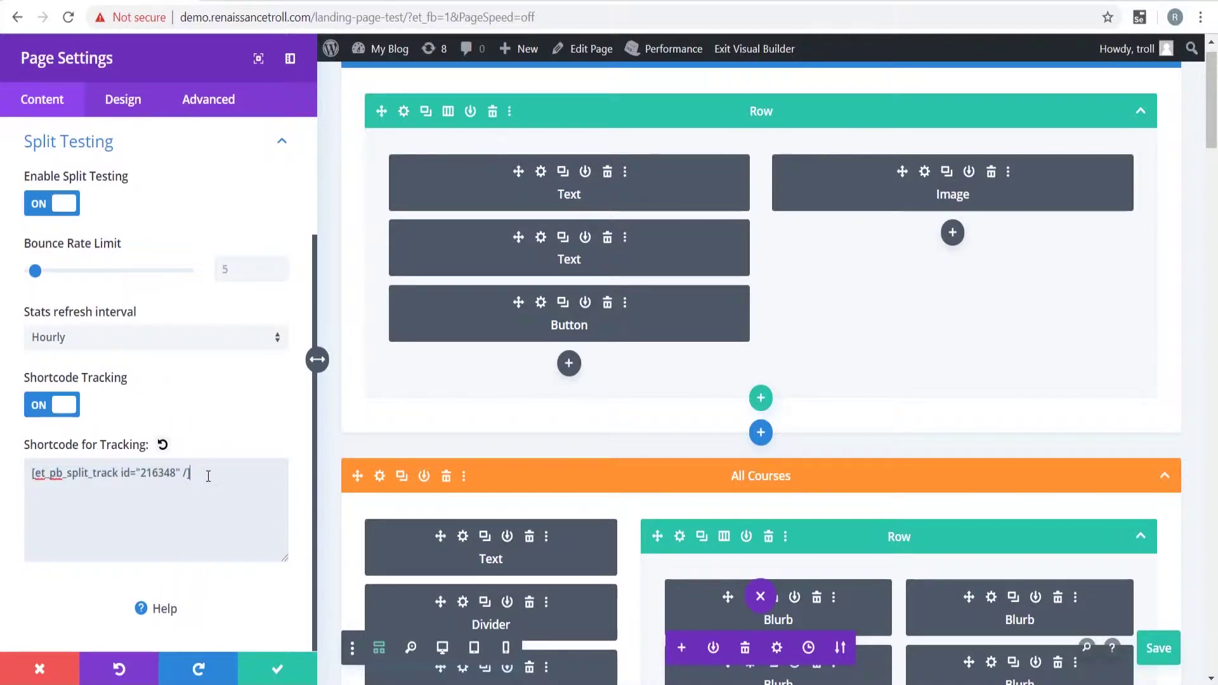
pyautogui.moveTo(192, 473); pyautogui.dragTo(45, 472)
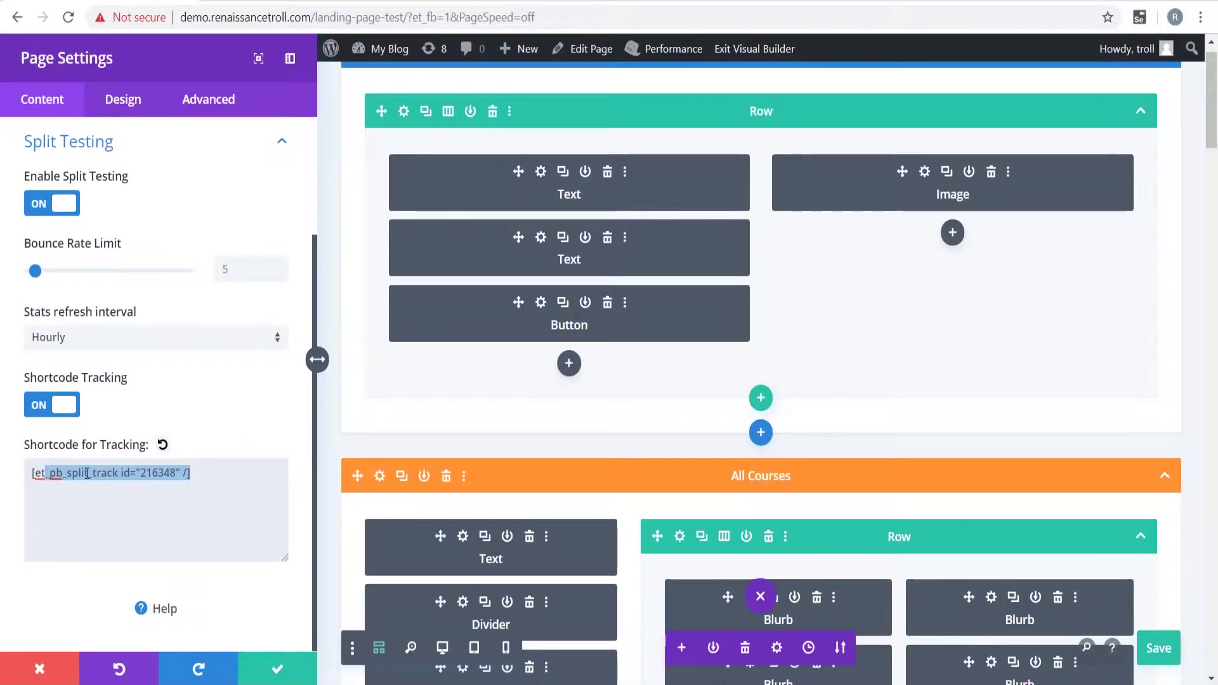
pyautogui.tripleClick(115, 473)
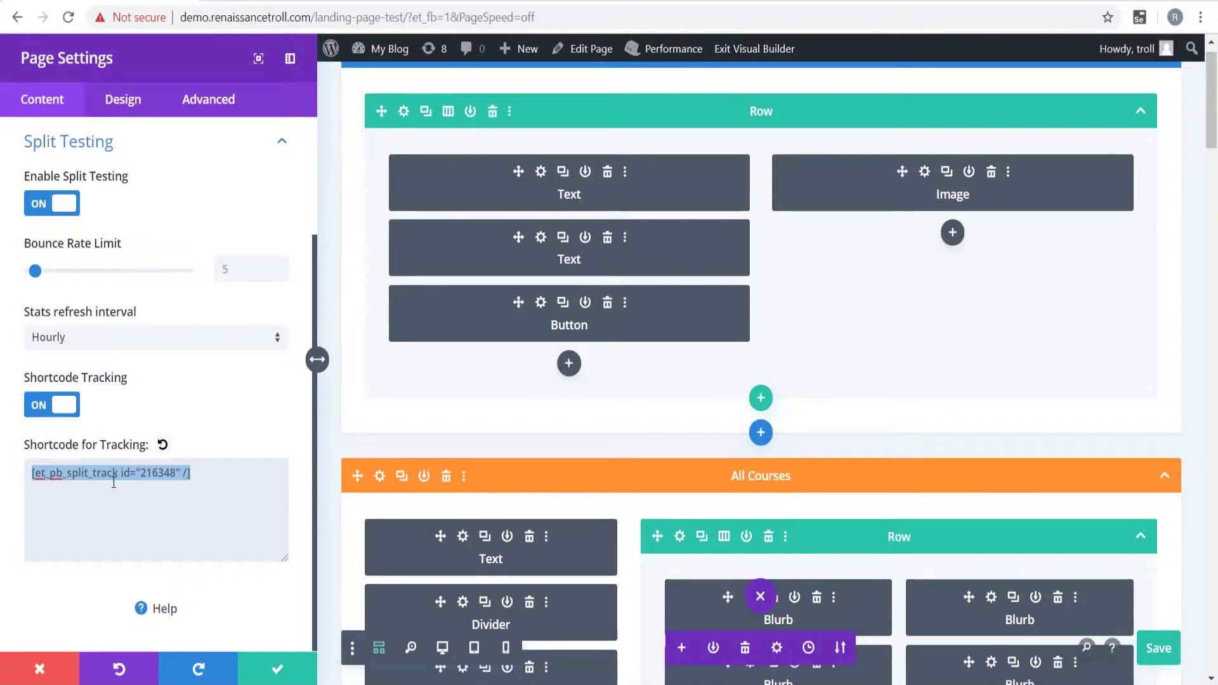
pyautogui.click(210, 479)
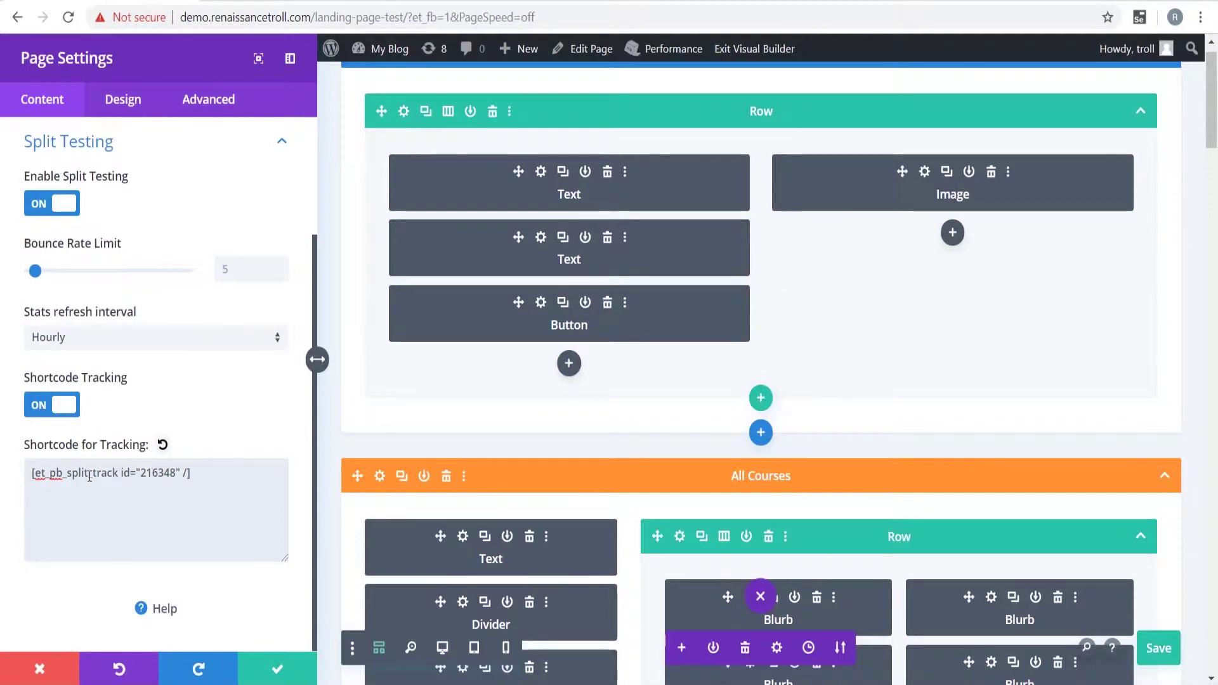
pyautogui.moveTo(31, 474); pyautogui.dragTo(256, 460)
pyautogui.scroll(1, 761, 159)
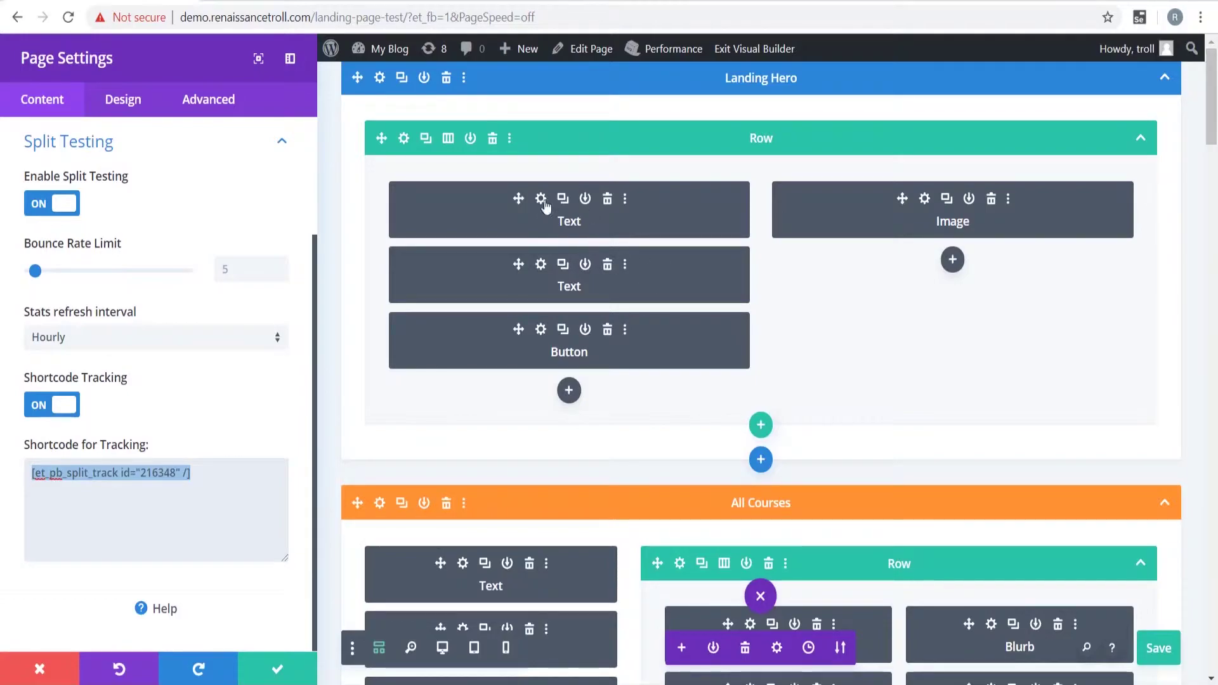
pyautogui.scroll(3, 269, 253)
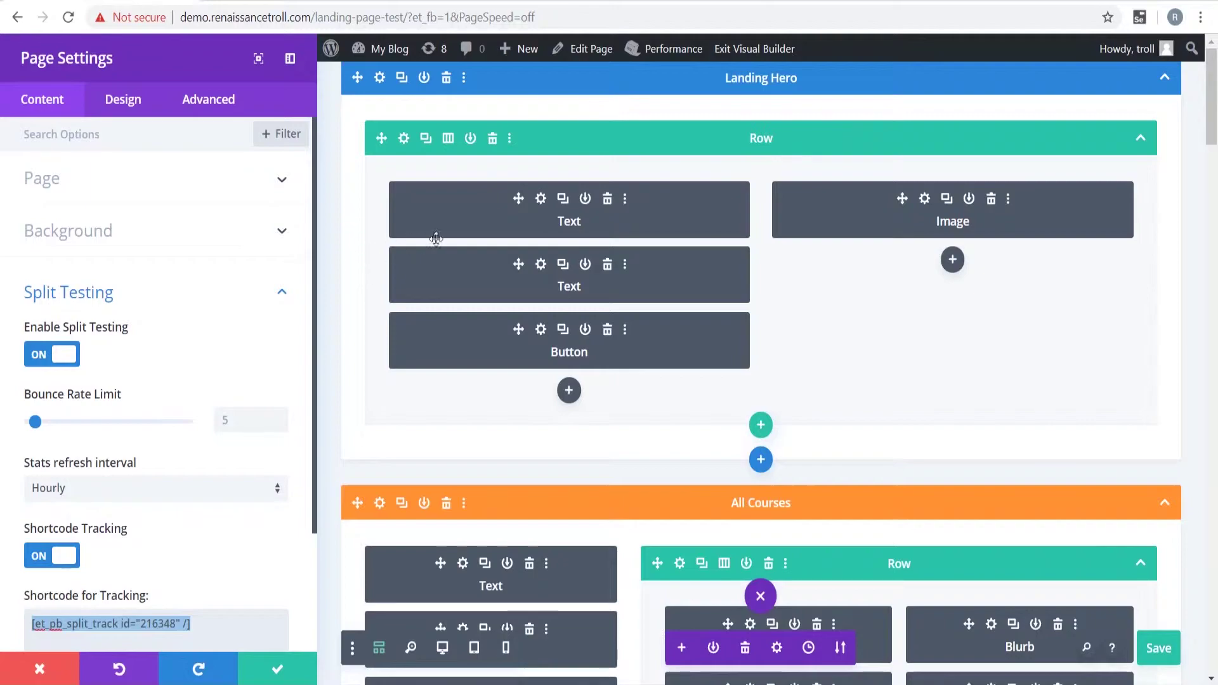
pyautogui.click(163, 597)
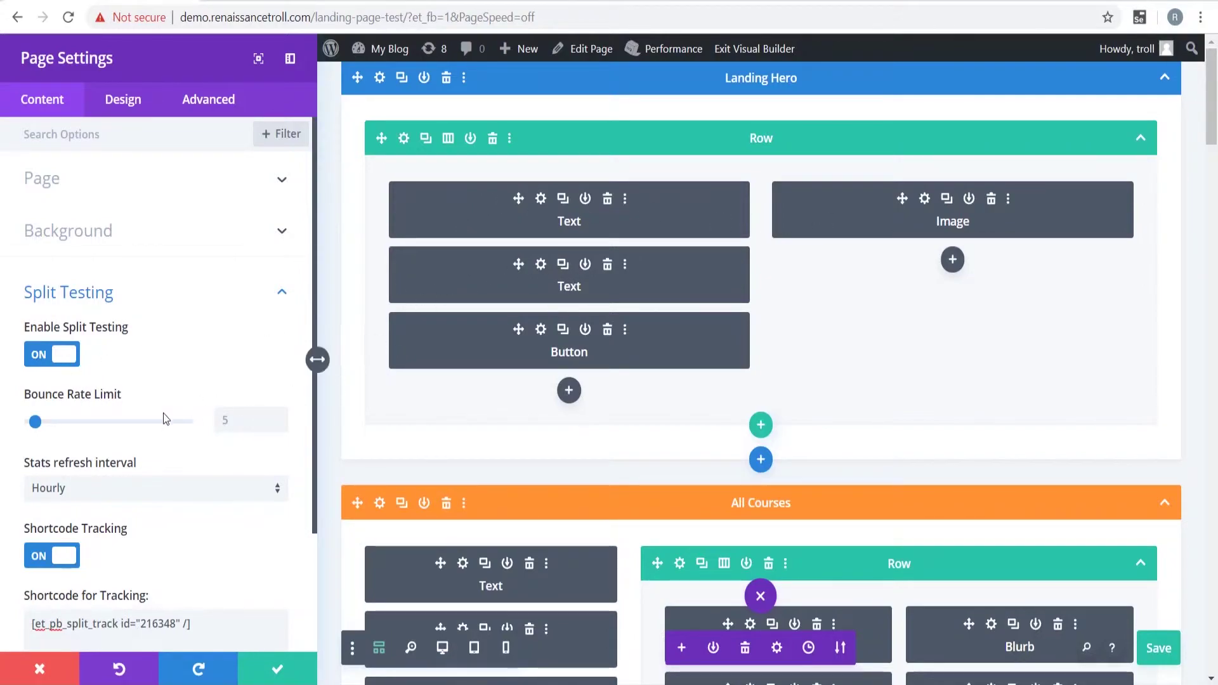
pyautogui.click(235, 418)
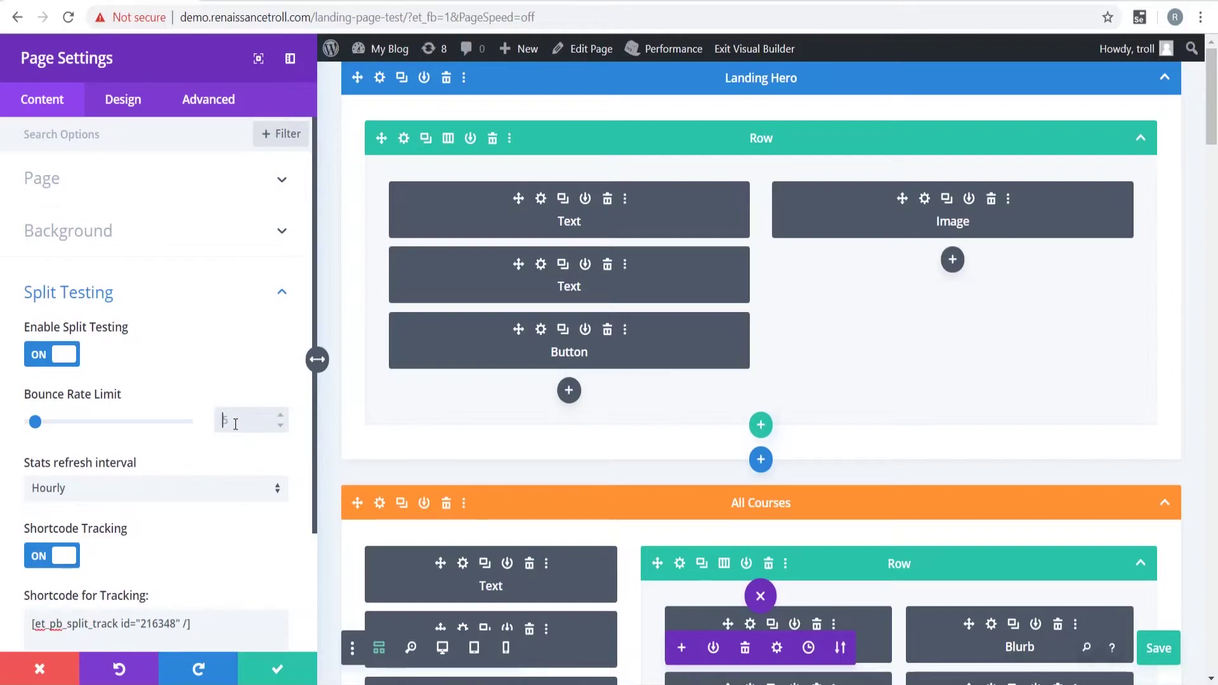
pyautogui.hotkey('ctrl', 's')
pyautogui.moveTo(35, 422)
pyautogui.mouseDown()
pyautogui.moveTo(157, 422)
pyautogui.moveTo(37, 421)
pyautogui.mouseUp()
pyautogui.scroll(-2, 149, 327)
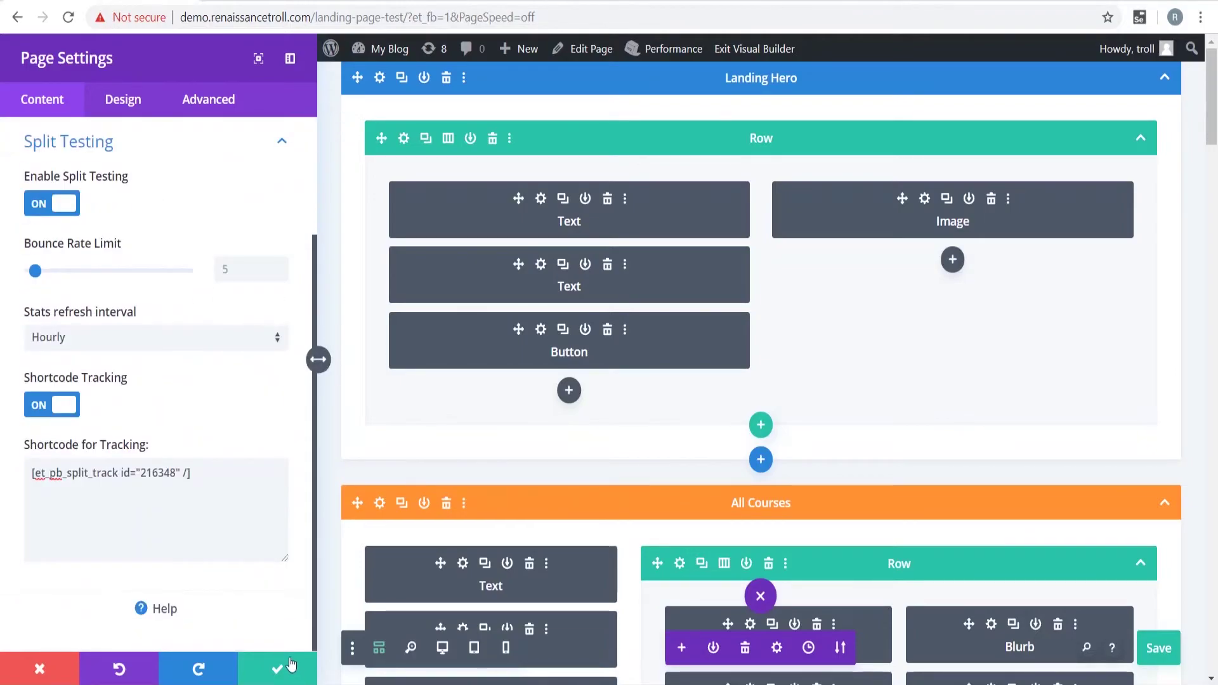
pyautogui.scroll(1, 141, 381)
pyautogui.scroll(1, 140, 380)
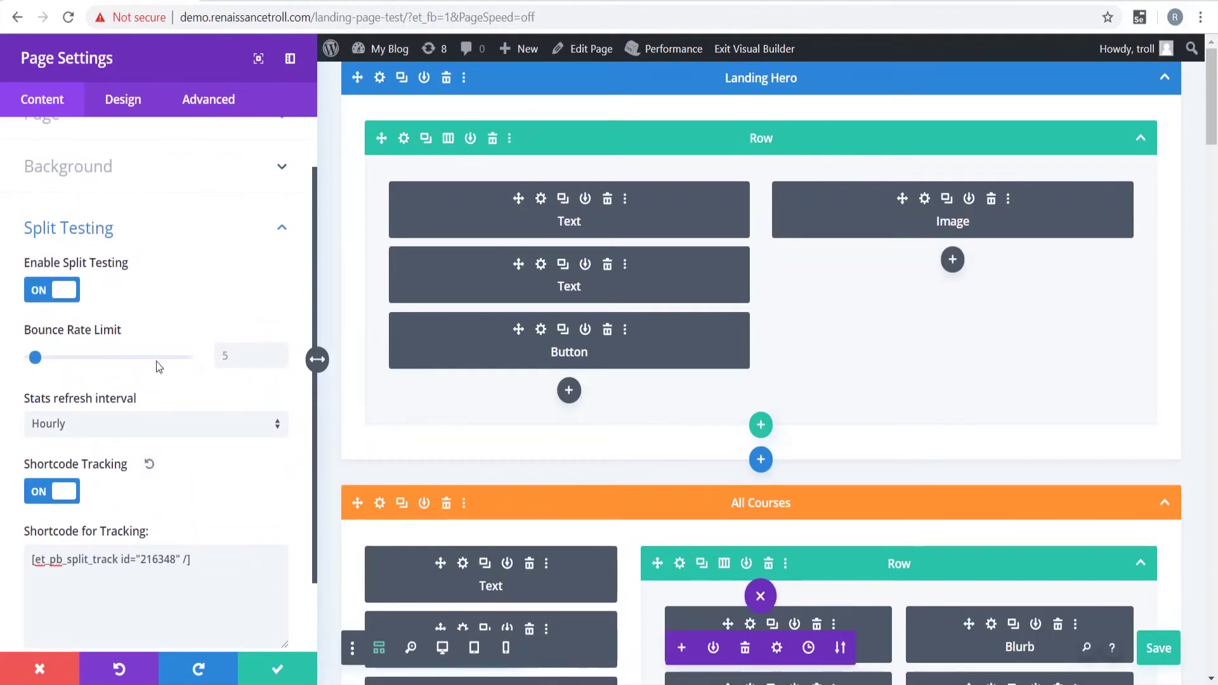
# Step: Switch Enable Split Testing off and close the page settings with the green check
pyautogui.click(43, 291)
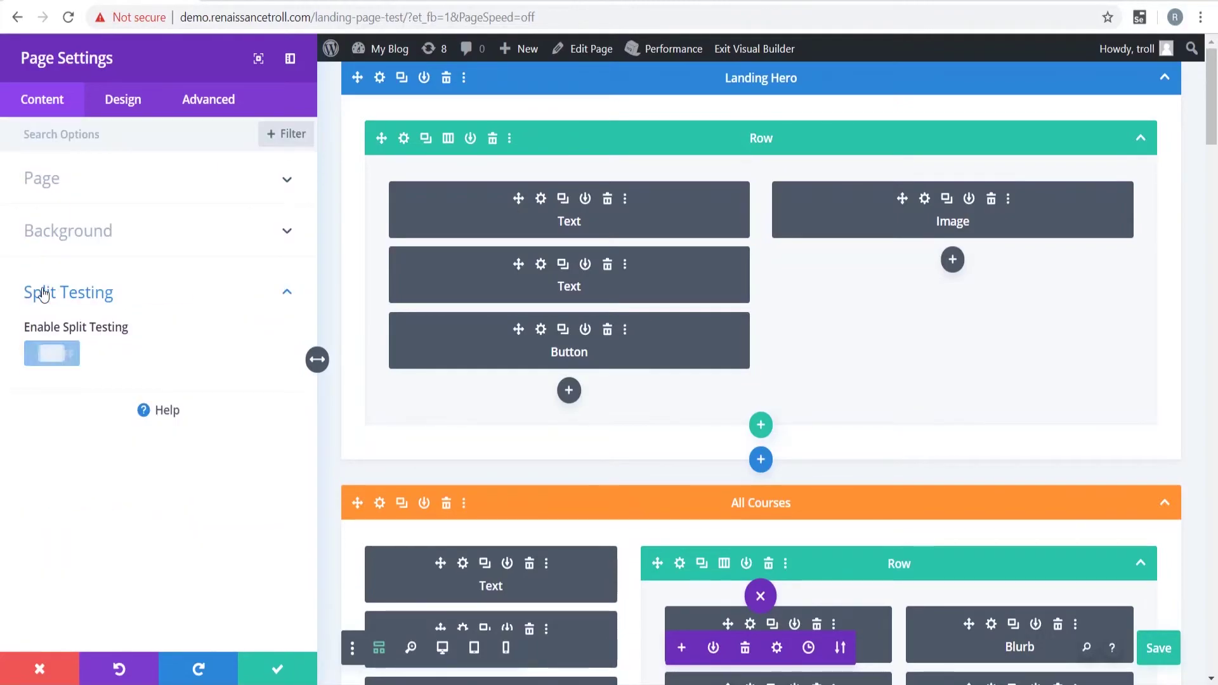
pyautogui.click(275, 668)
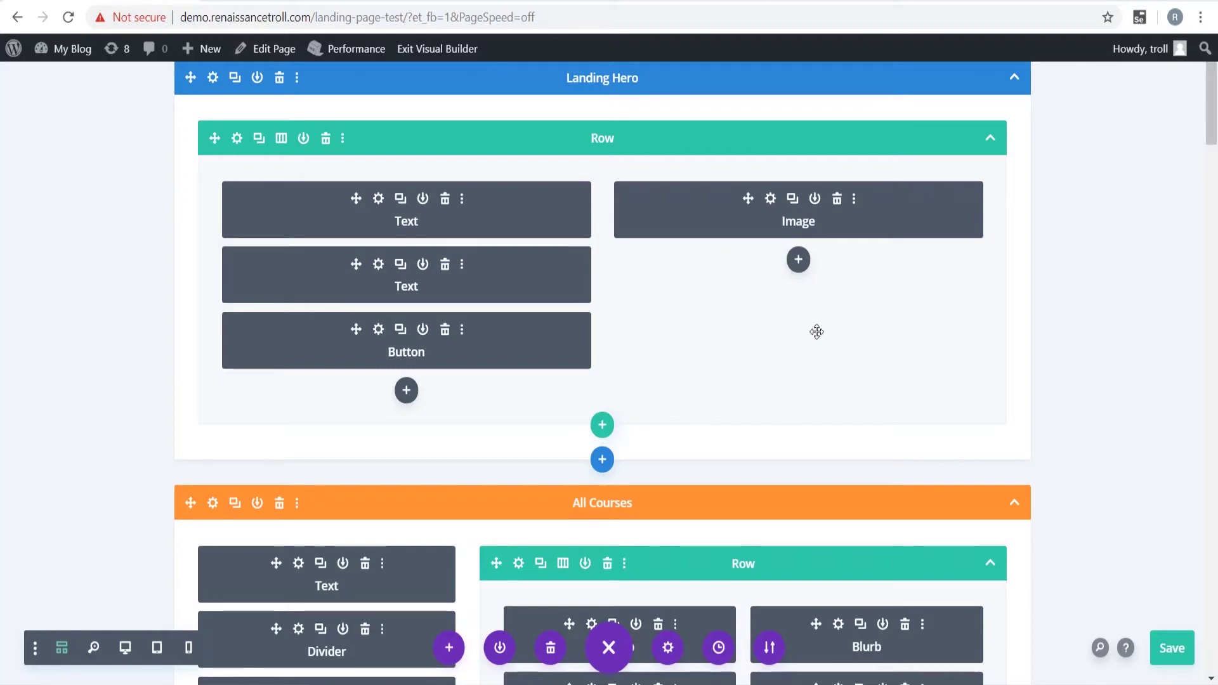